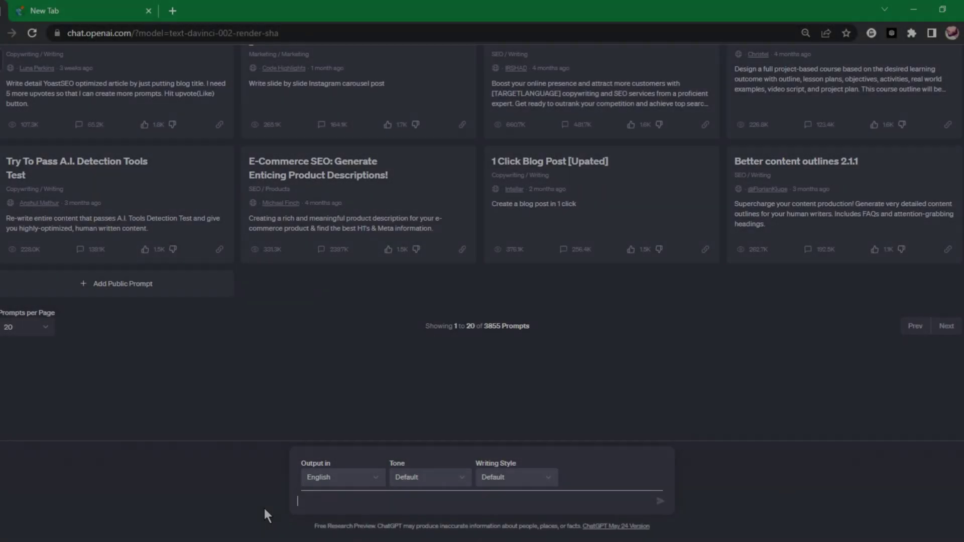
# Ask ChatGPT to 'create a short conversation between 2 friends' and read through the reply.
pyautogui.write('cre')
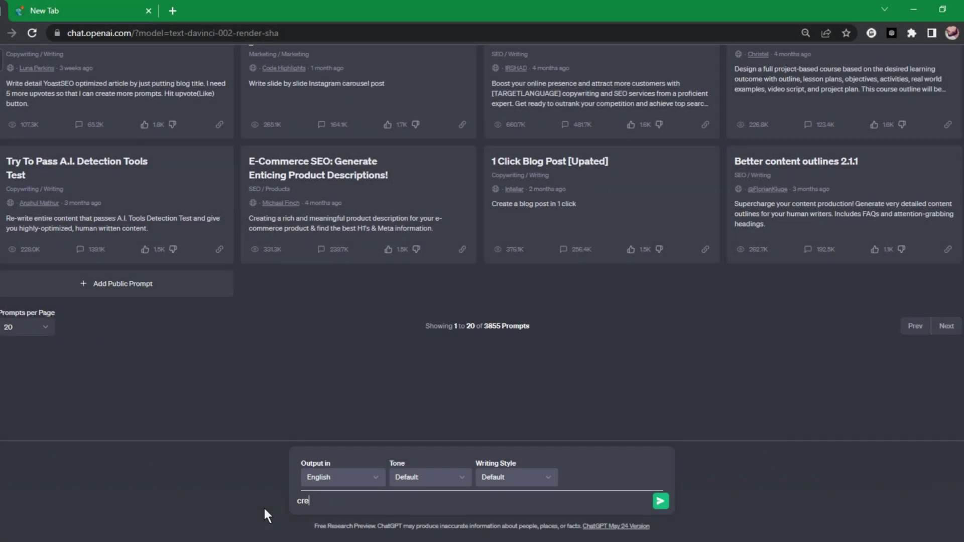
pyautogui.write('ate a short conversation between 2 friends')
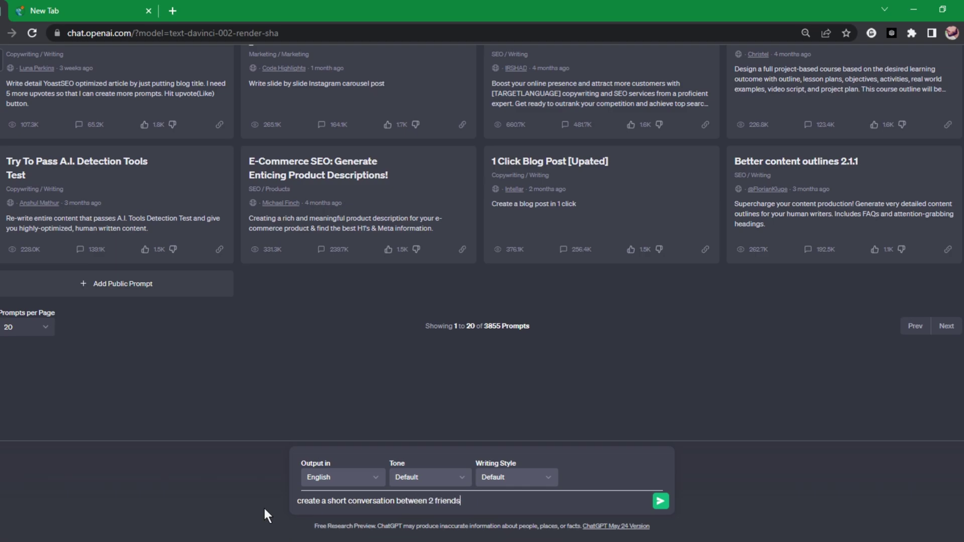
pyautogui.press('Return')
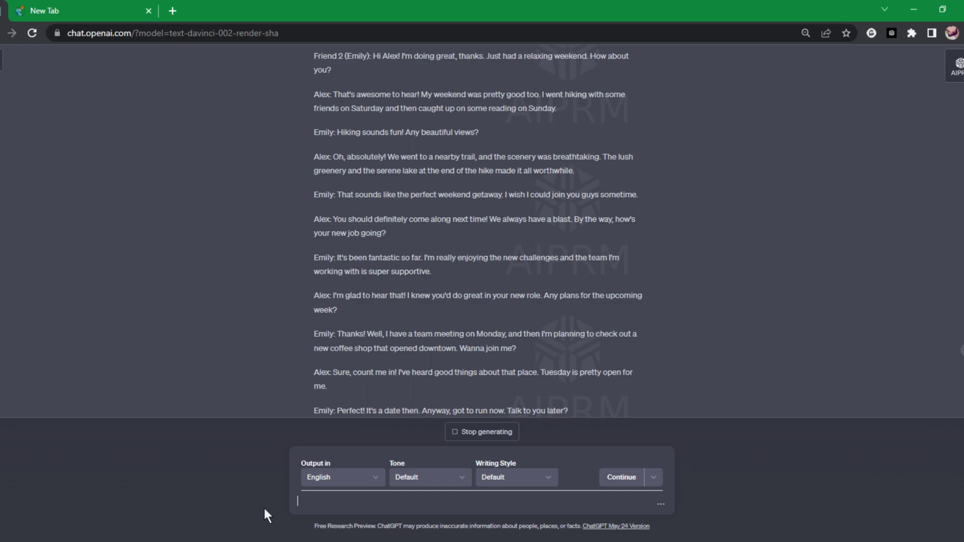
pyautogui.scroll(-4, 247, 222)
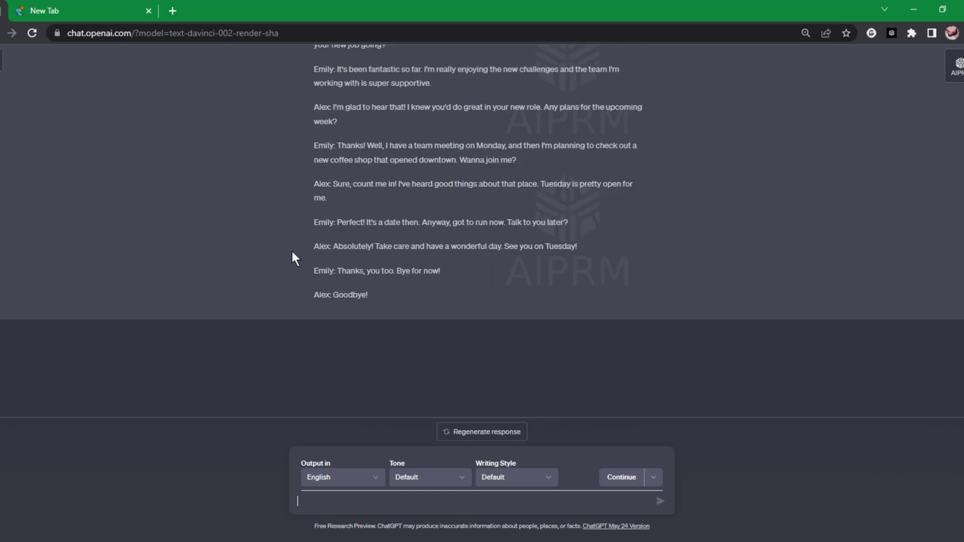
pyautogui.scroll(5, 293, 252)
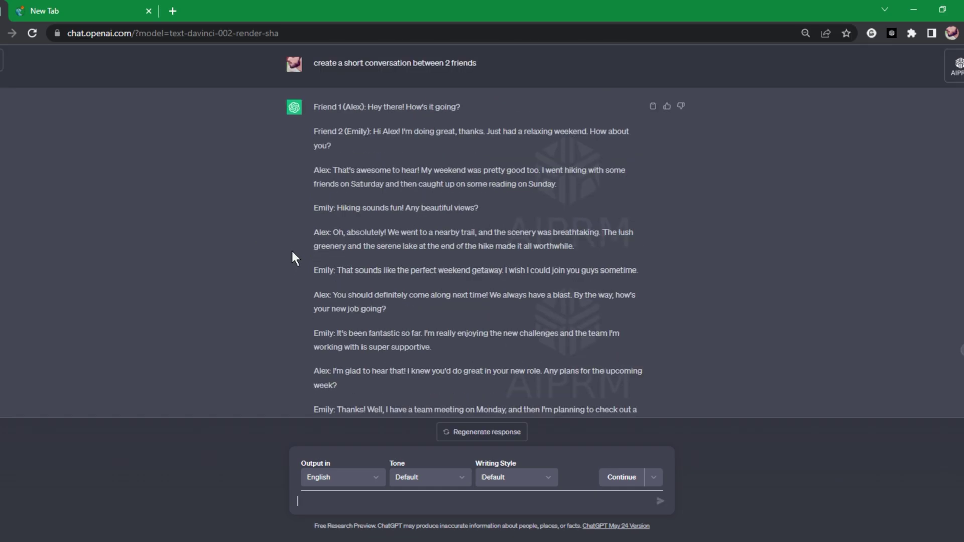
pyautogui.scroll(-2, 291, 251)
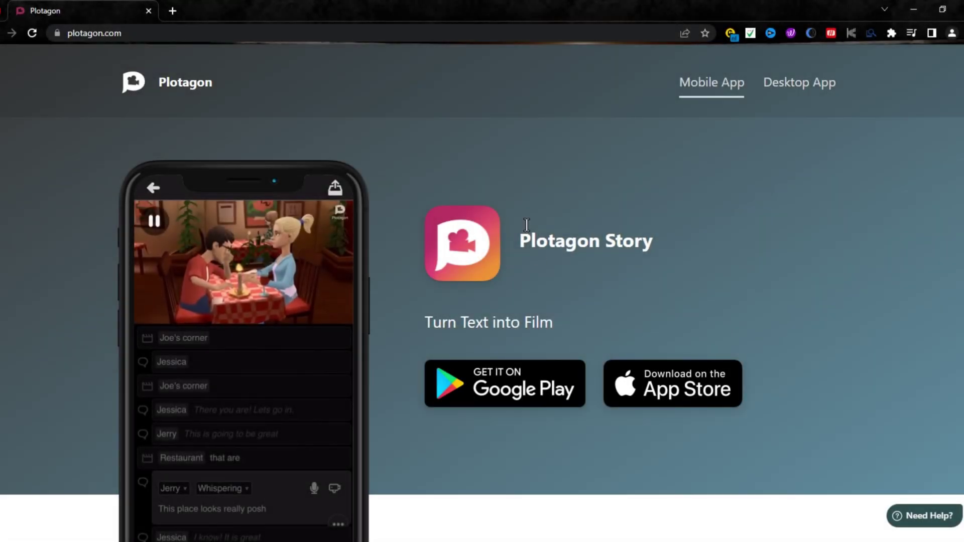
# Go to plotagon.com's Desktop App page and download the Plotagon Studio installer for Windows.
pyautogui.moveTo(163, 93); pyautogui.dragTo(249, 93)
pyautogui.click(311, 118)
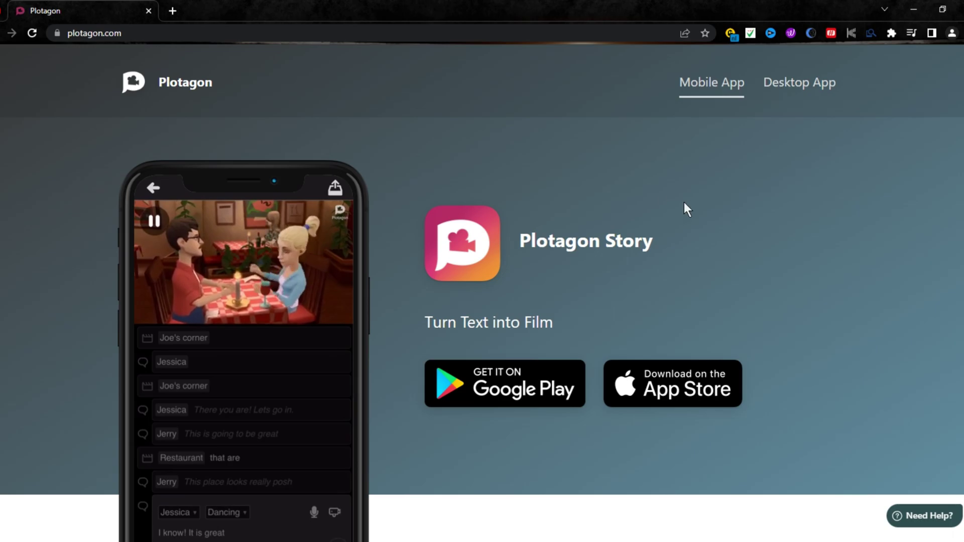
pyautogui.scroll(-3, 788, 308)
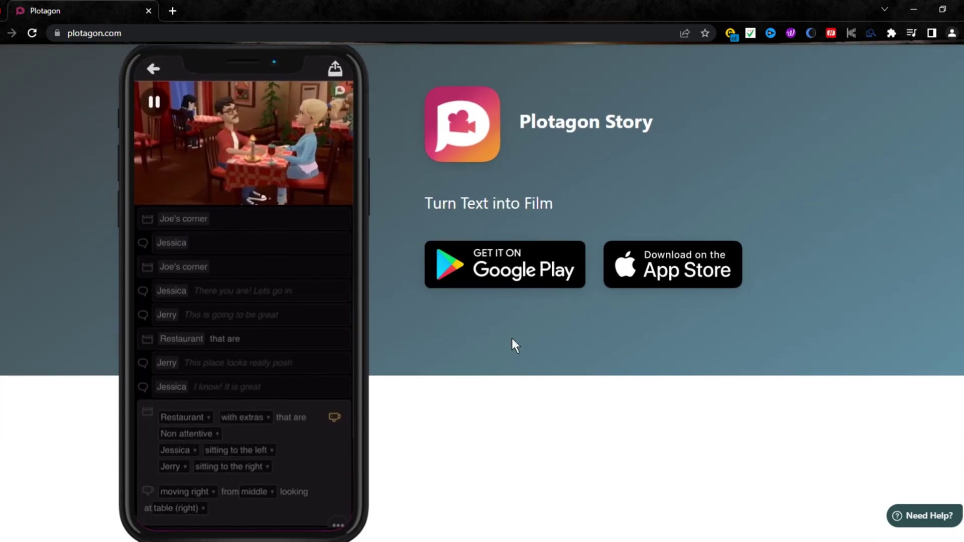
pyautogui.click(439, 294)
pyautogui.moveTo(439, 294); pyautogui.dragTo(691, 320)
pyautogui.moveTo(779, 284); pyautogui.dragTo(598, 335)
pyautogui.click(597, 331)
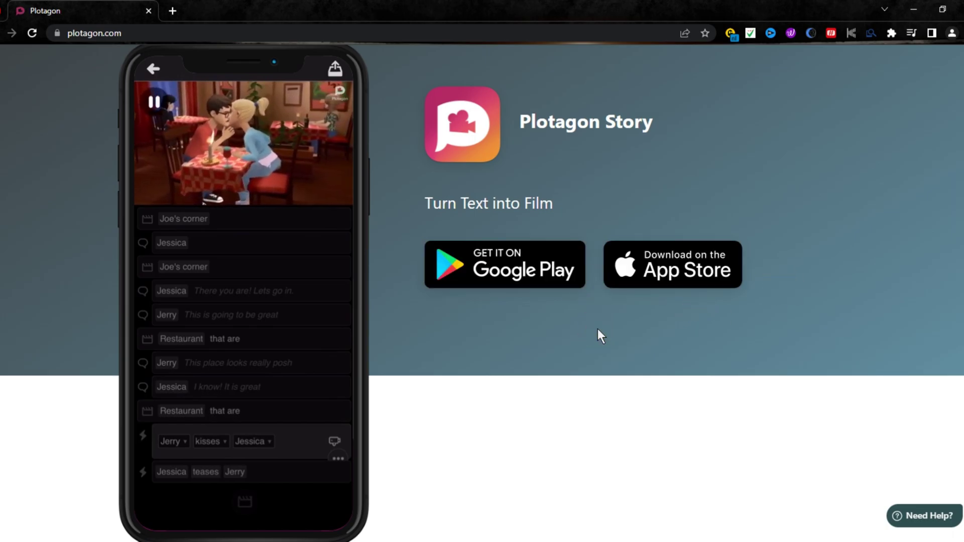
pyautogui.scroll(2, 598, 331)
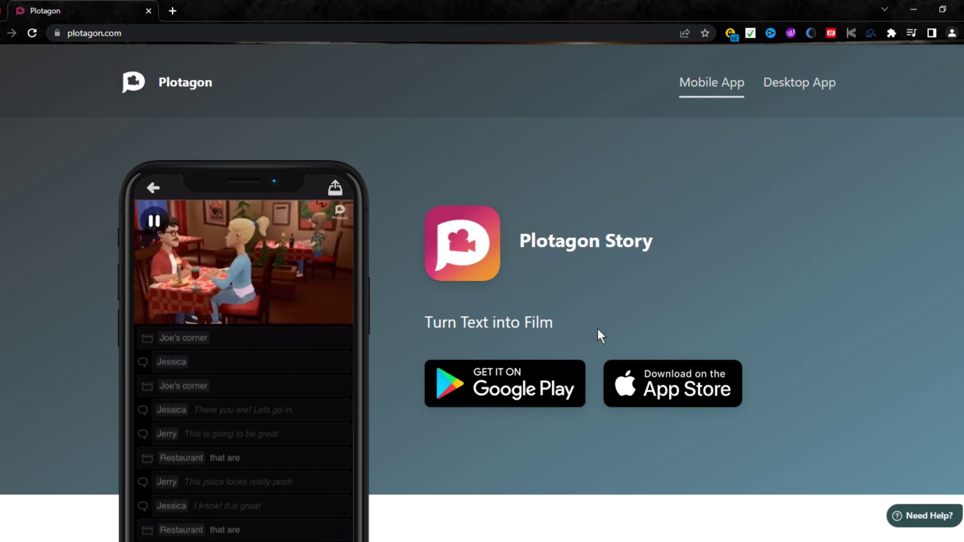
pyautogui.click(802, 91)
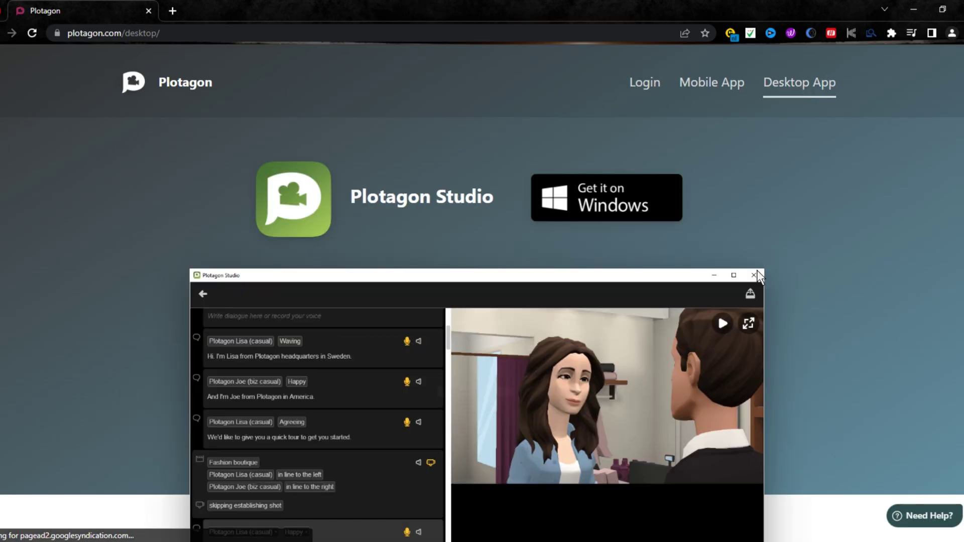
pyautogui.click(592, 207)
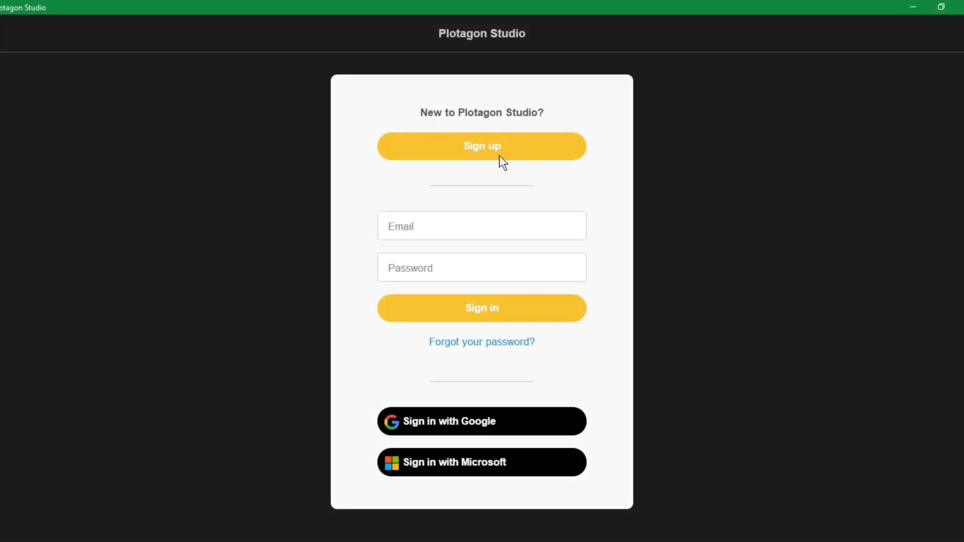
# Sign up with full name, email and password, then verify the account with the emailed code.
pyautogui.click(492, 144)
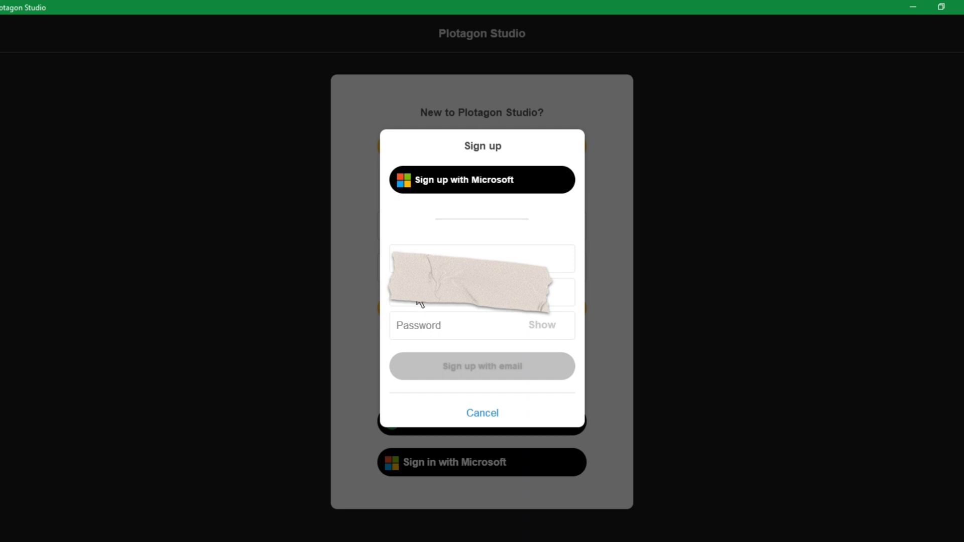
pyautogui.click(439, 328)
pyautogui.hotkey('ctrl', 'v')
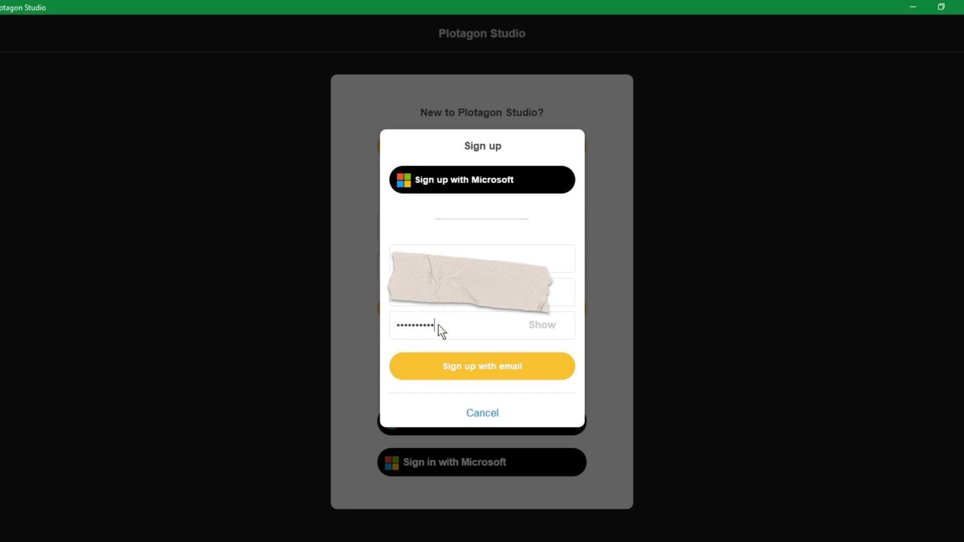
pyautogui.click(481, 372)
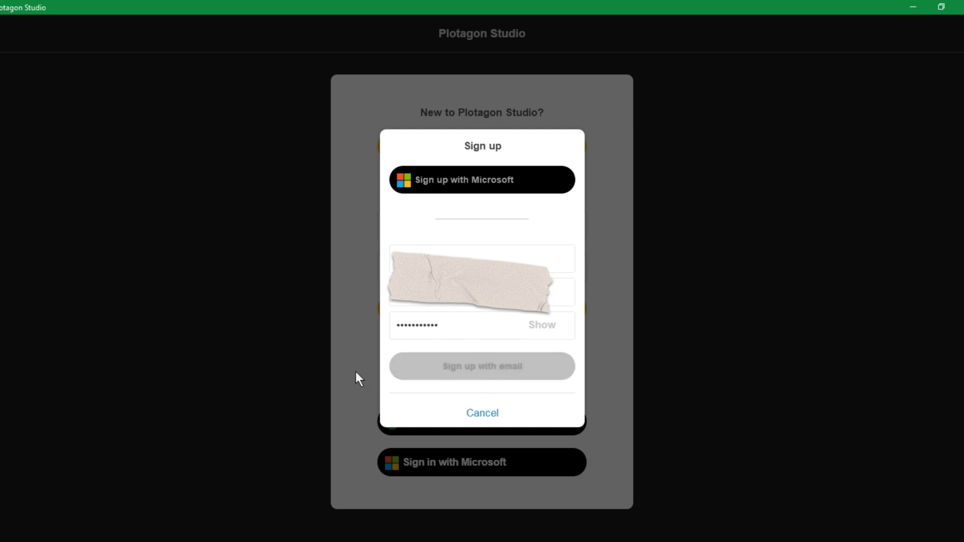
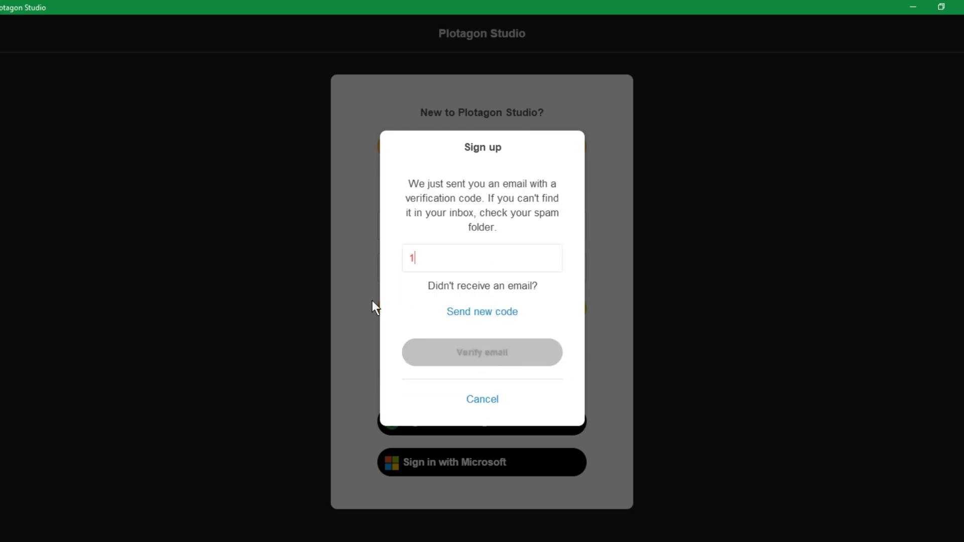
pyautogui.click(510, 355)
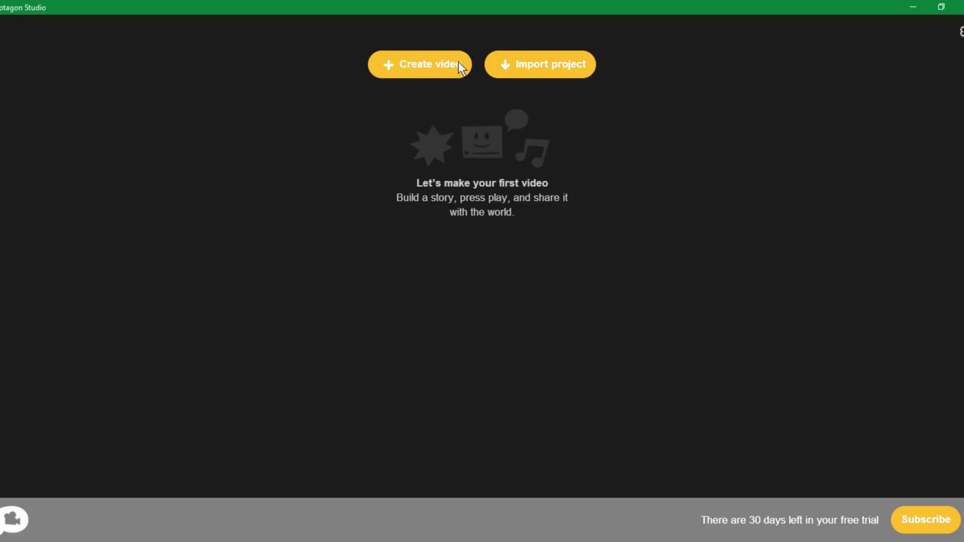
# Start a new video project and add an empty first scene to its story.
pyautogui.click(399, 73)
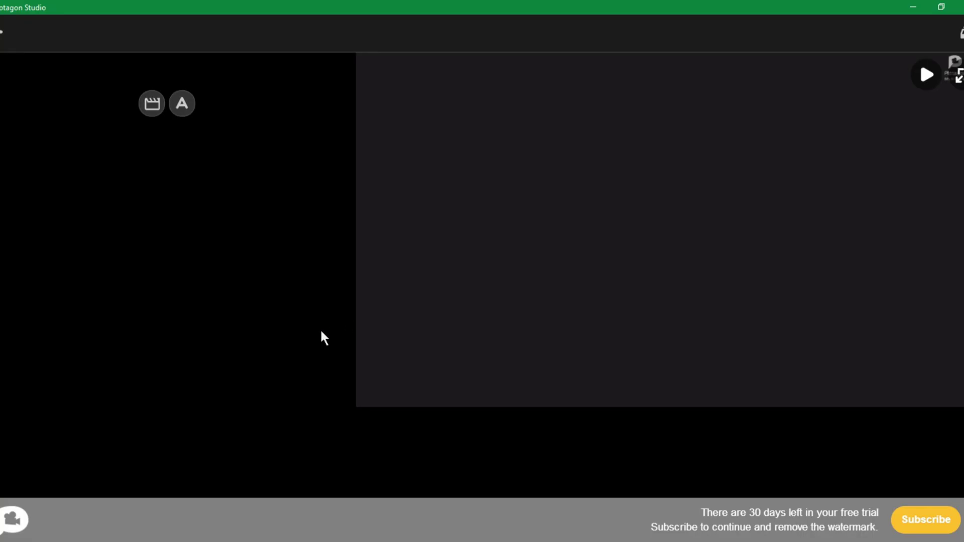
pyautogui.click(151, 104)
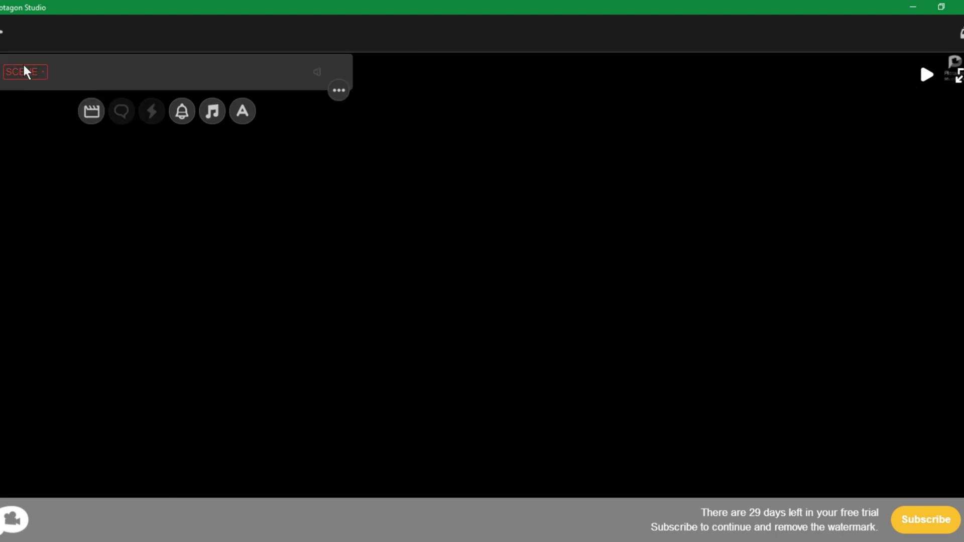
# Open the Scenes library and scroll down to the Holiday and Home location categories.
pyautogui.click(23, 71)
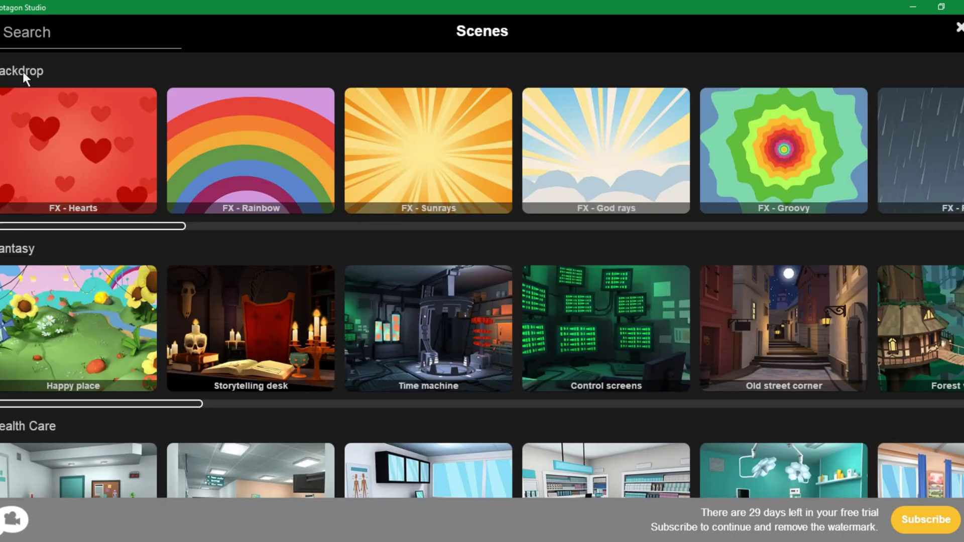
pyautogui.scroll(-15, 513, 272)
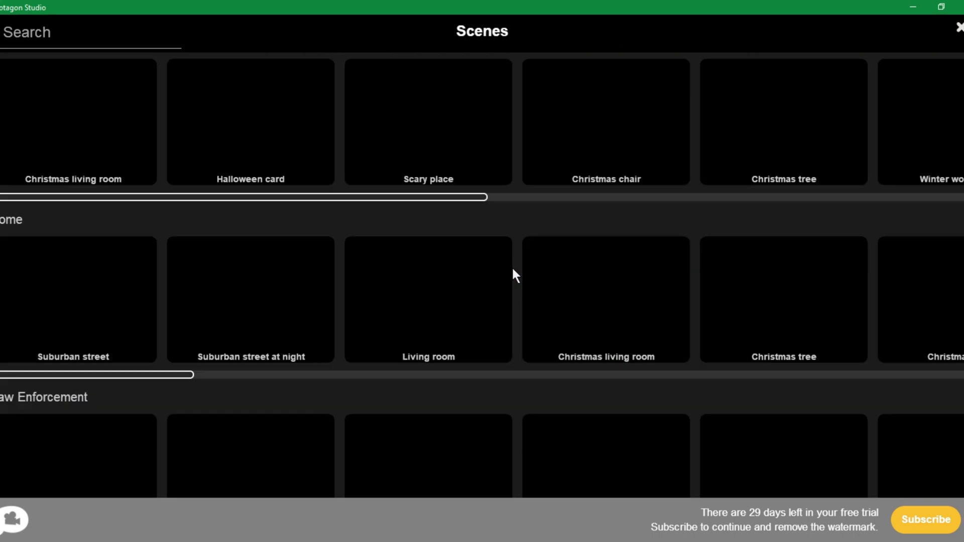
pyautogui.scroll(10, 512, 271)
pyautogui.scroll(4, 512, 272)
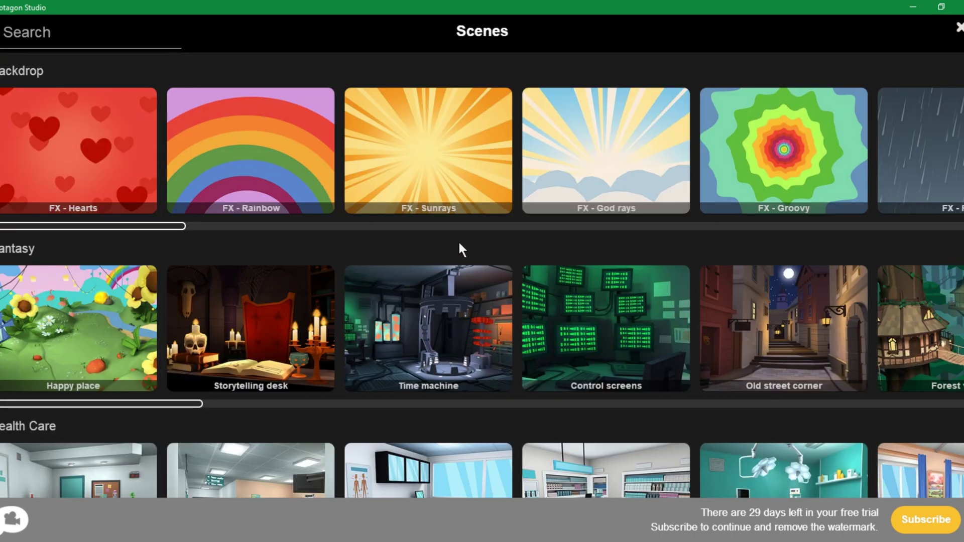
pyautogui.scroll(-6, 487, 320)
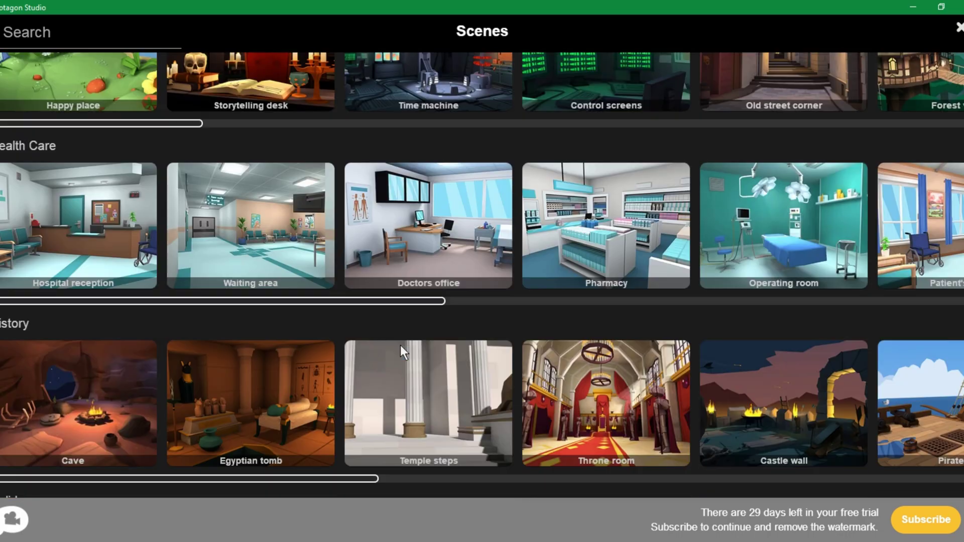
pyautogui.scroll(-7, 475, 342)
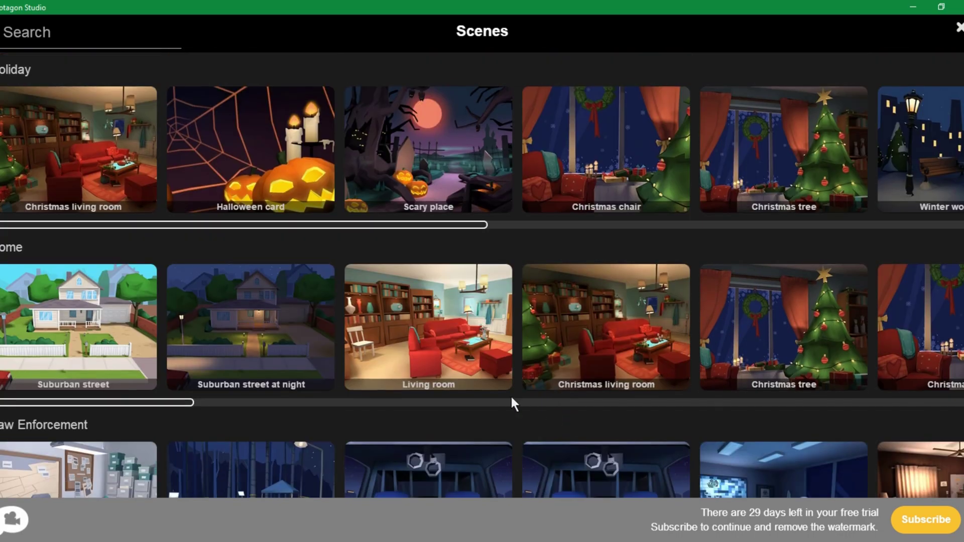
pyautogui.scroll(-9, 502, 338)
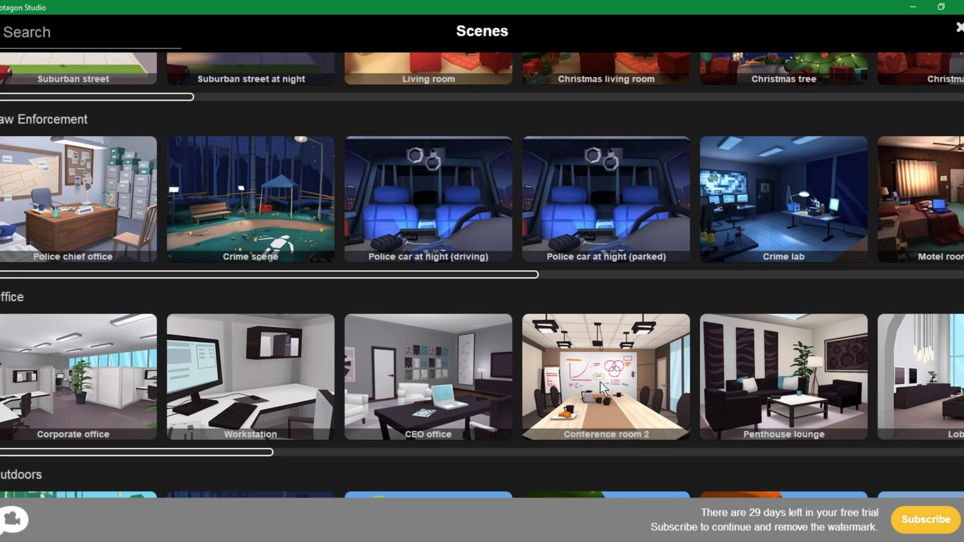
pyautogui.scroll(-17, 601, 382)
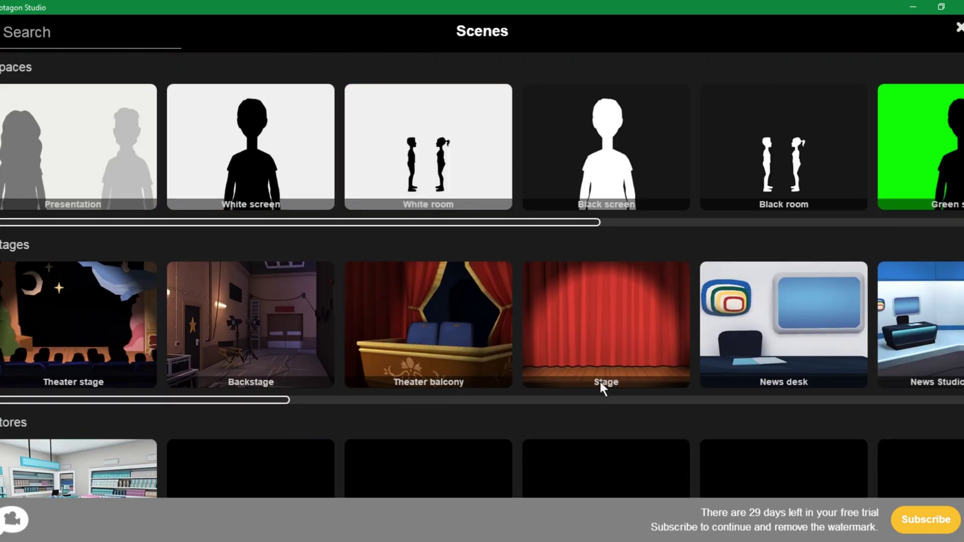
pyautogui.scroll(-3, 601, 383)
pyautogui.scroll(20, 601, 385)
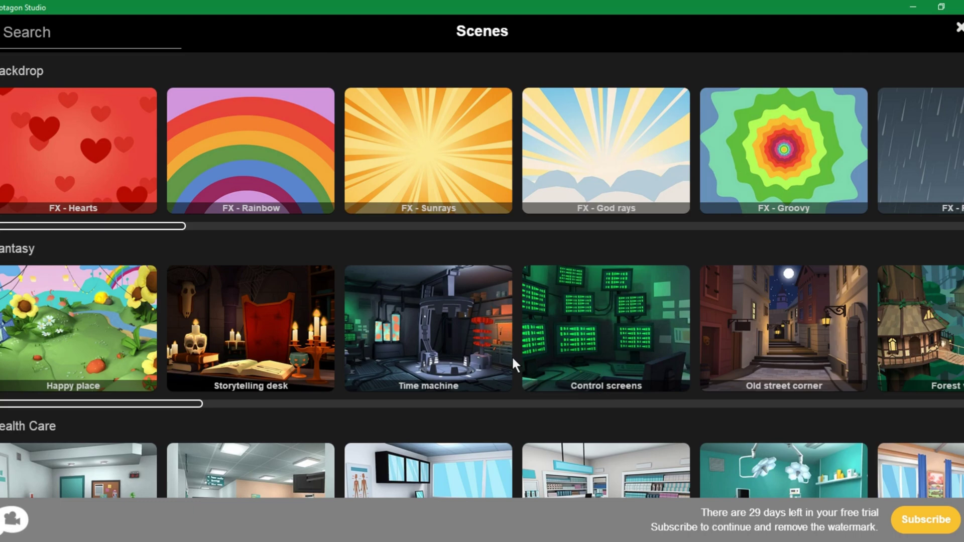
pyautogui.scroll(-1, 512, 356)
pyautogui.scroll(-5, 516, 296)
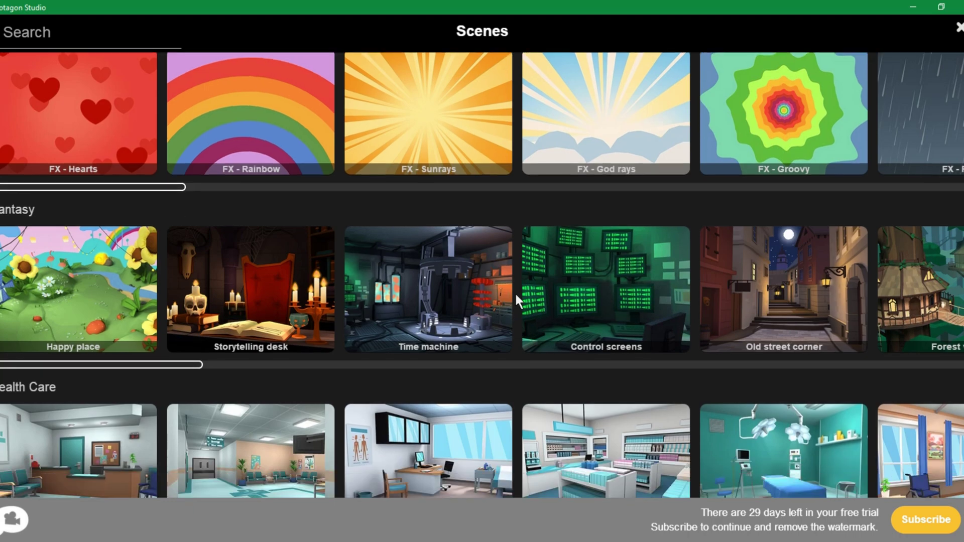
pyautogui.scroll(-3, 516, 296)
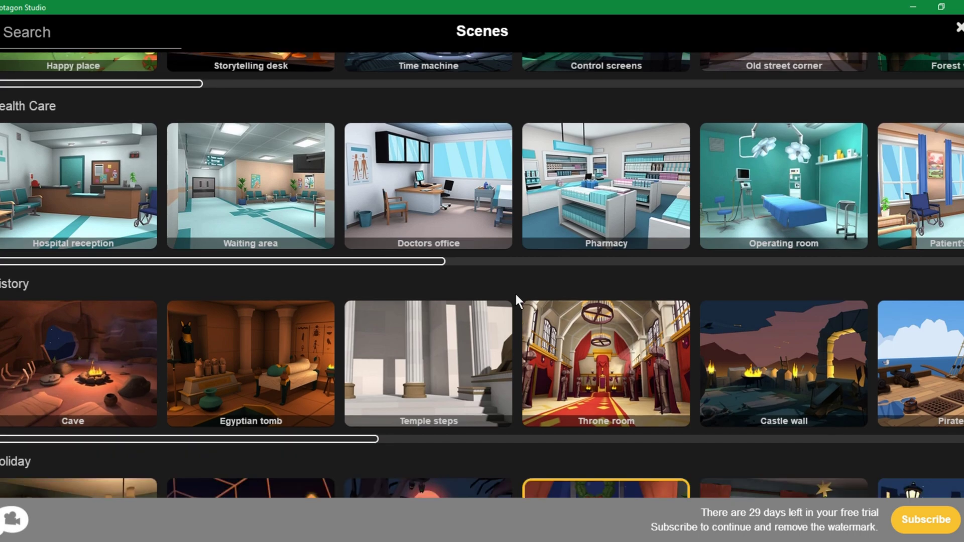
pyautogui.scroll(-4, 516, 295)
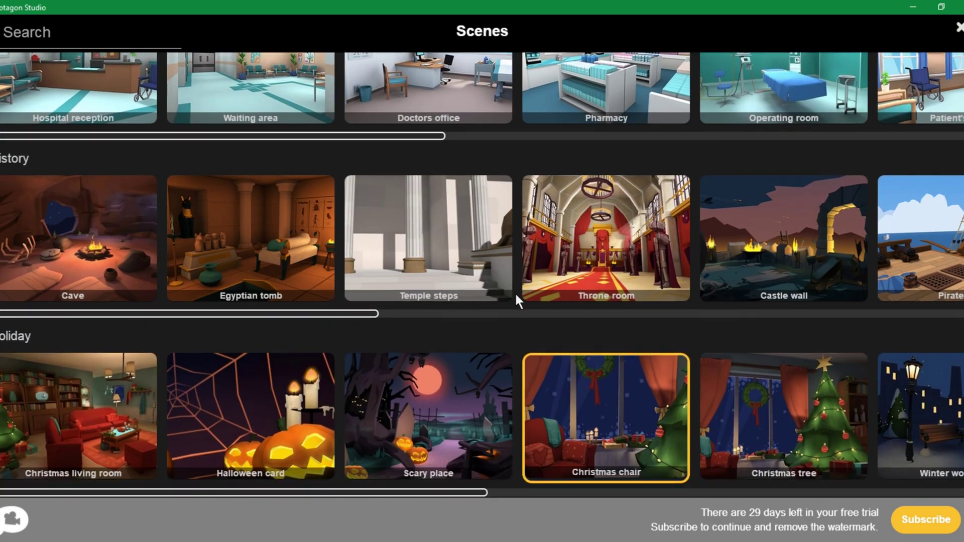
pyautogui.scroll(-3, 516, 294)
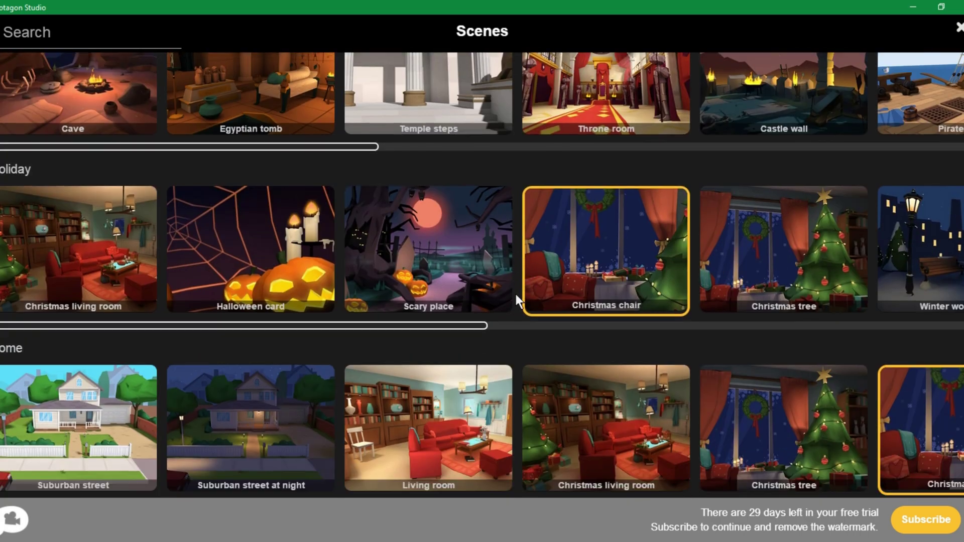
pyautogui.scroll(-1, 516, 296)
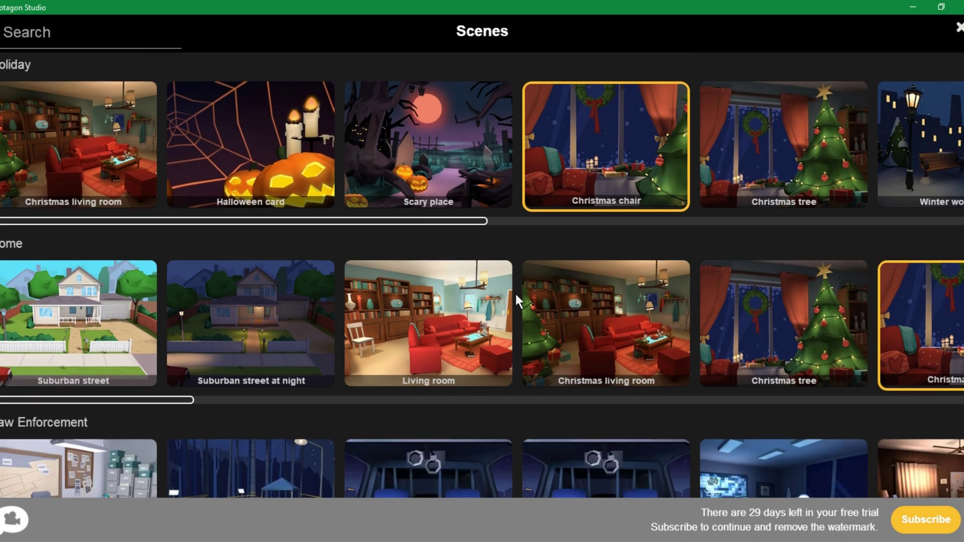
# Pick Suburban street as the scene location, then begin creating a new custom character.
pyautogui.click(113, 308)
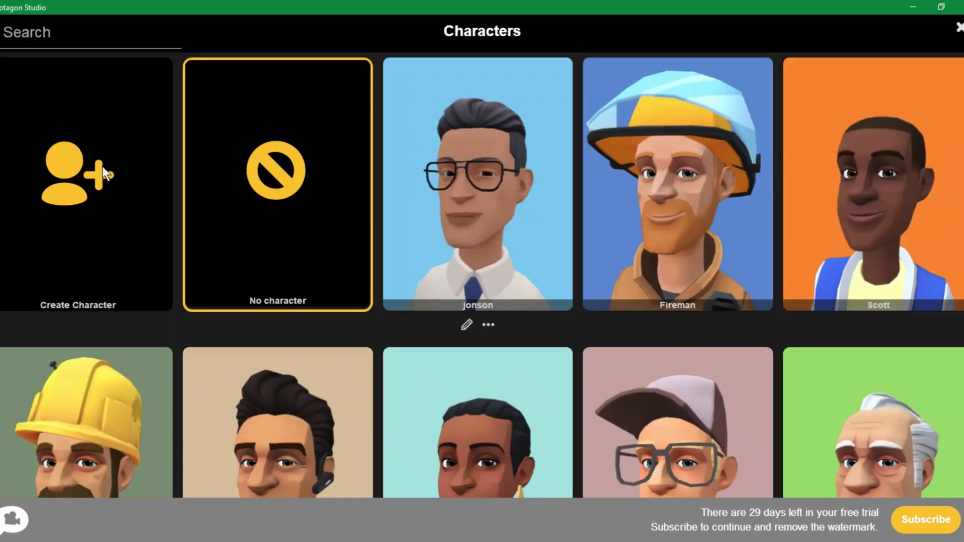
pyautogui.scroll(-5, 579, 360)
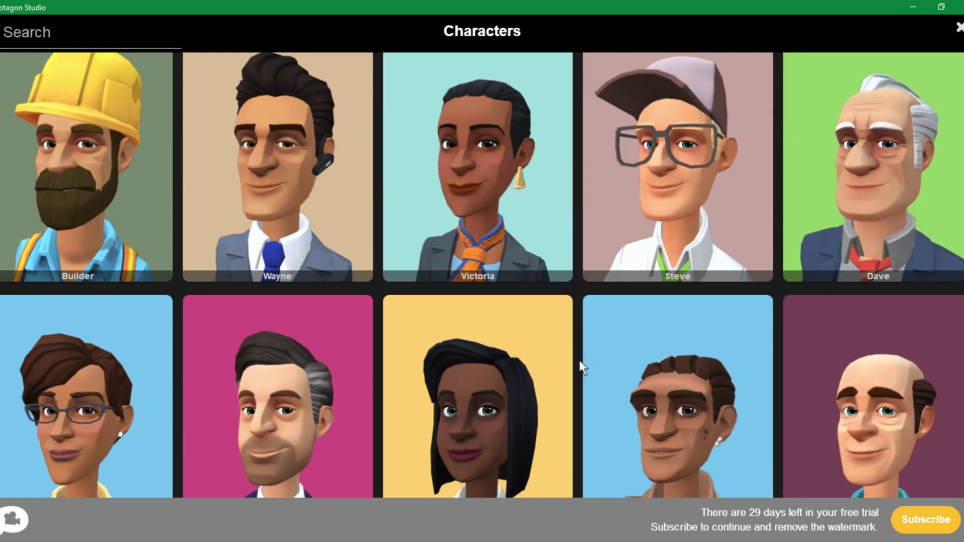
pyautogui.scroll(-10, 578, 360)
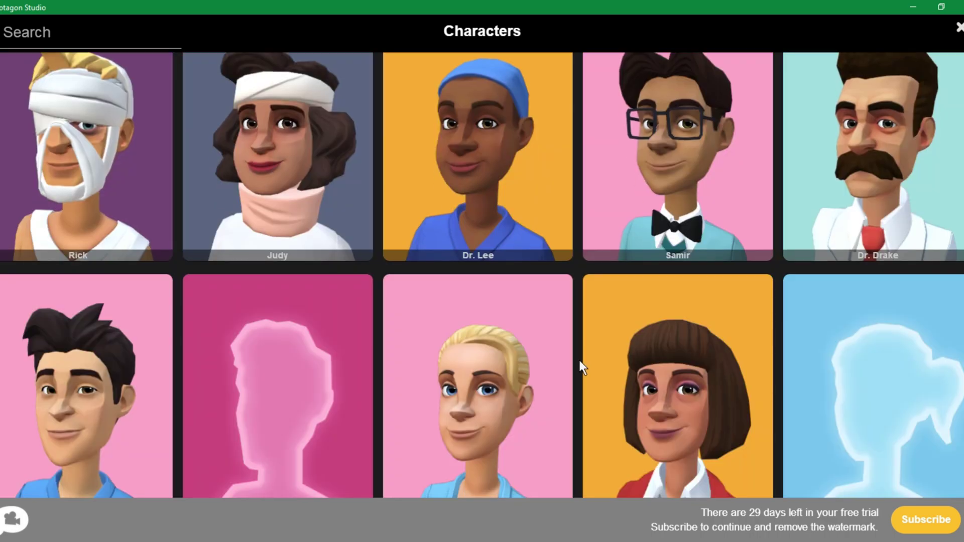
pyautogui.scroll(5, 579, 361)
pyautogui.scroll(5, 579, 360)
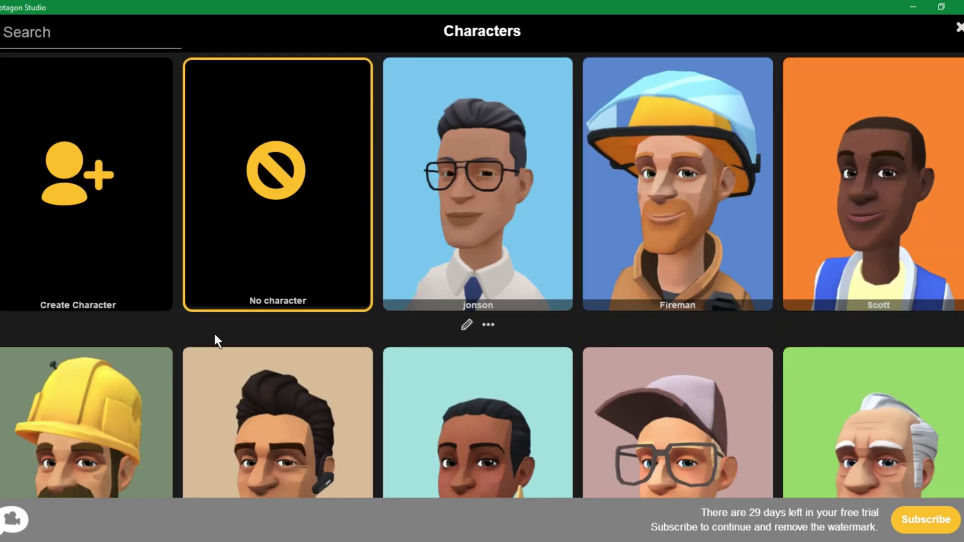
pyautogui.click(69, 154)
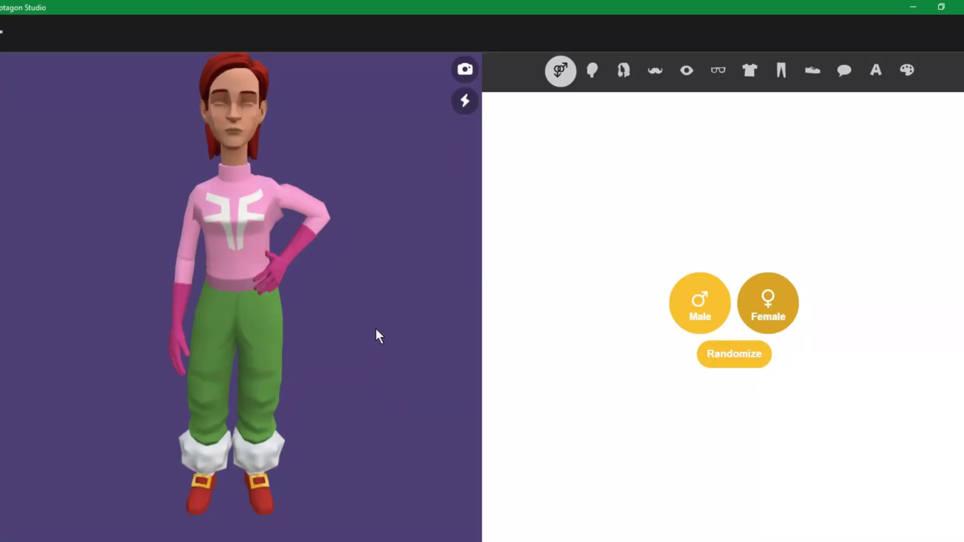
# Make the character male with the second-row second face shape and the third skin tone.
pyautogui.click(700, 304)
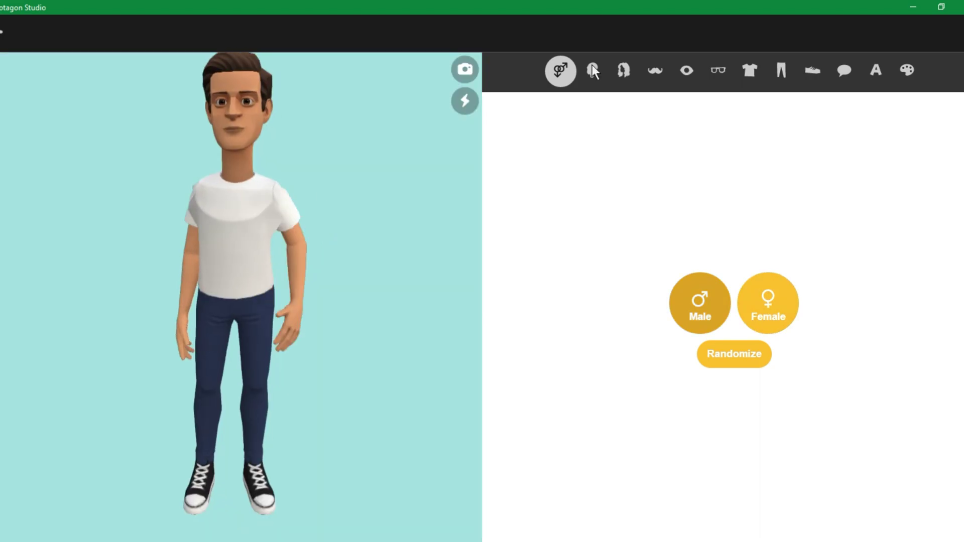
pyautogui.click(592, 70)
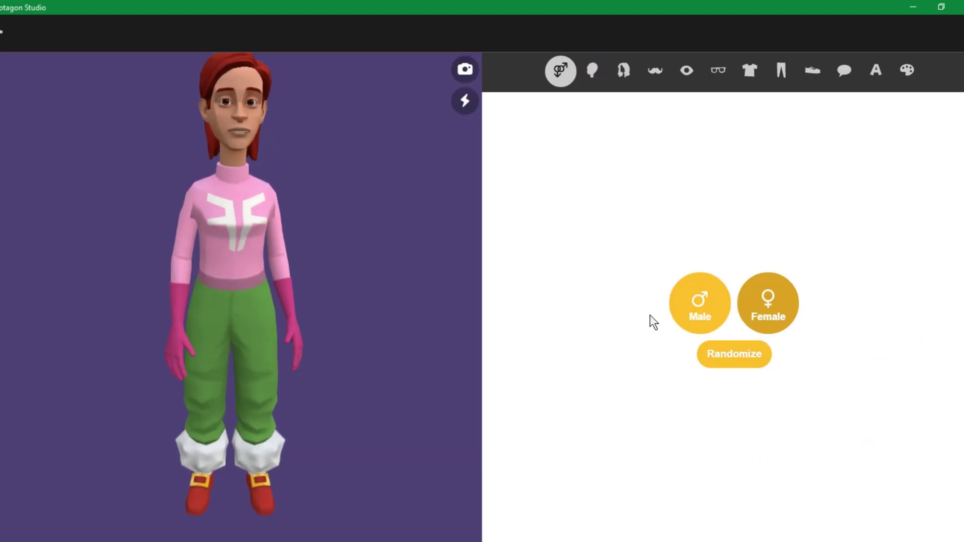
pyautogui.click(700, 302)
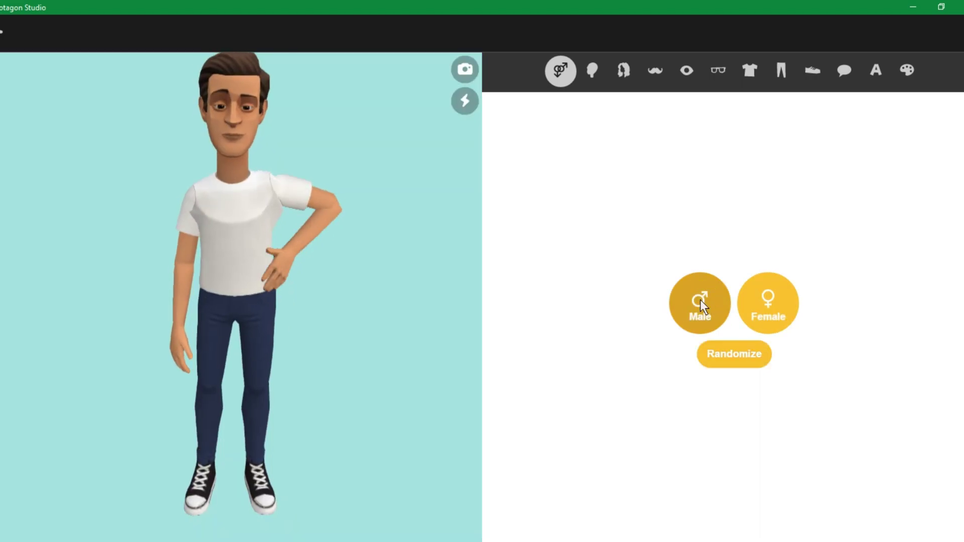
pyautogui.click(593, 70)
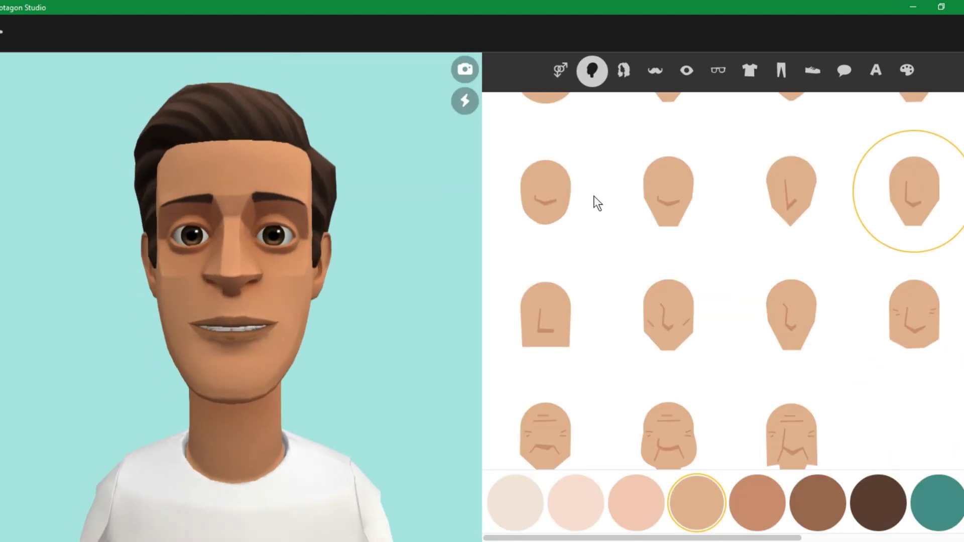
pyautogui.click(546, 161)
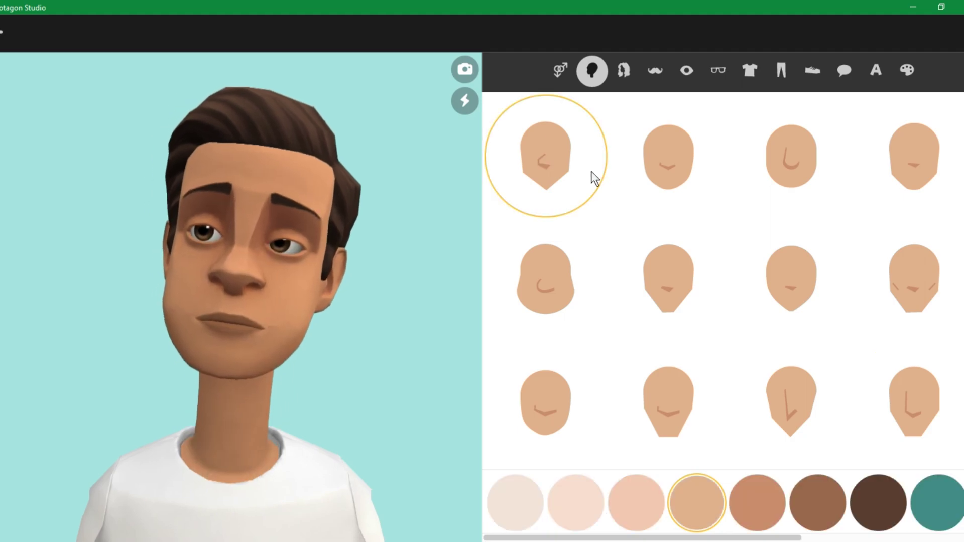
pyautogui.click(670, 167)
pyautogui.click(804, 171)
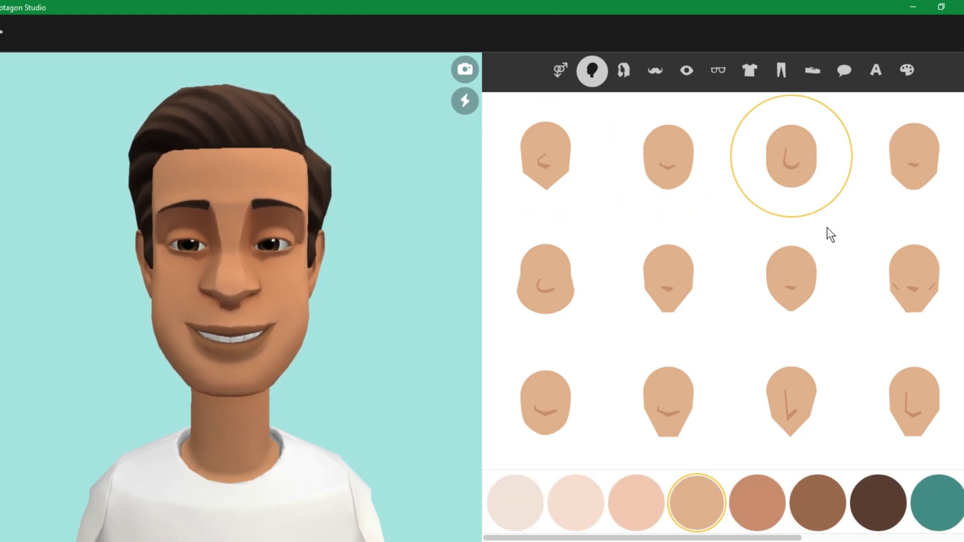
pyautogui.click(911, 160)
pyautogui.click(670, 277)
pyautogui.click(618, 507)
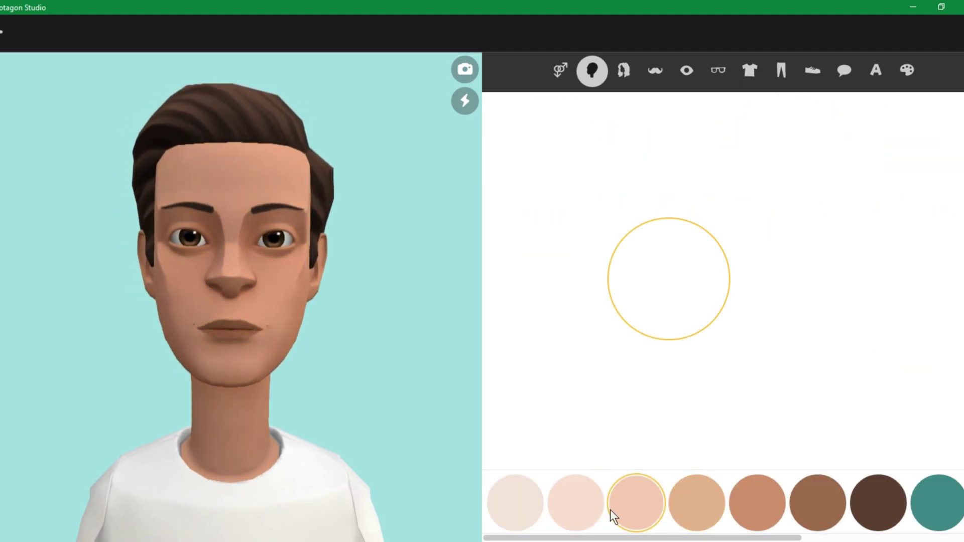
pyautogui.click(573, 505)
pyautogui.click(619, 505)
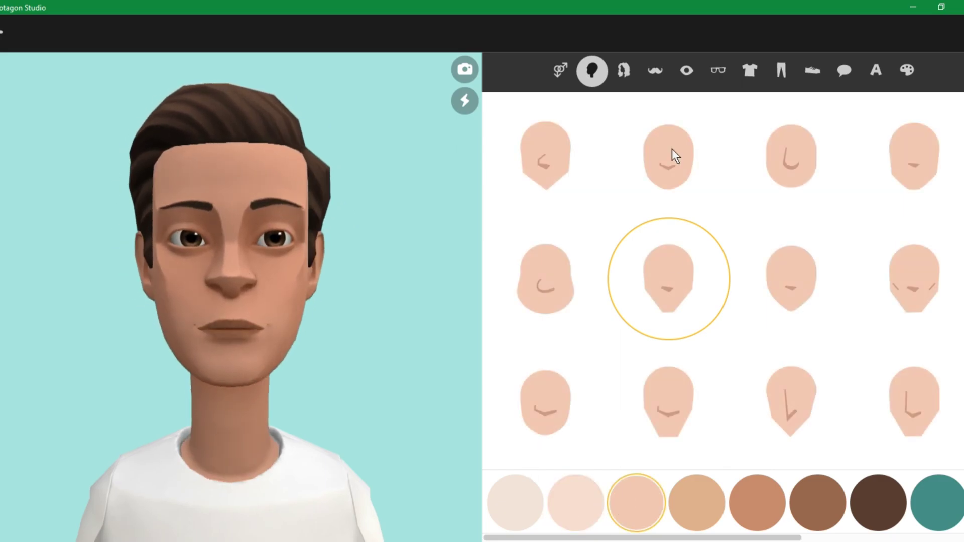
# Give the character a short hairstyle coloured black.
pyautogui.click(620, 74)
pyautogui.scroll(-3, 777, 314)
pyautogui.click(779, 118)
pyautogui.click(757, 503)
pyautogui.click(569, 493)
pyautogui.scroll(3, 577, 404)
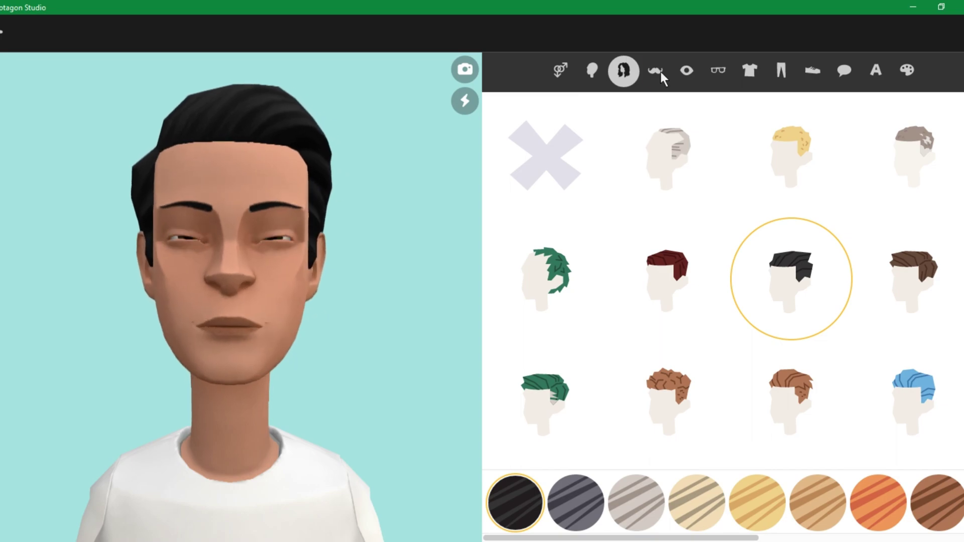
# Remove all facial hair from the character.
pyautogui.click(655, 70)
pyautogui.click(792, 177)
pyautogui.click(667, 279)
pyautogui.click(555, 281)
pyautogui.click(546, 157)
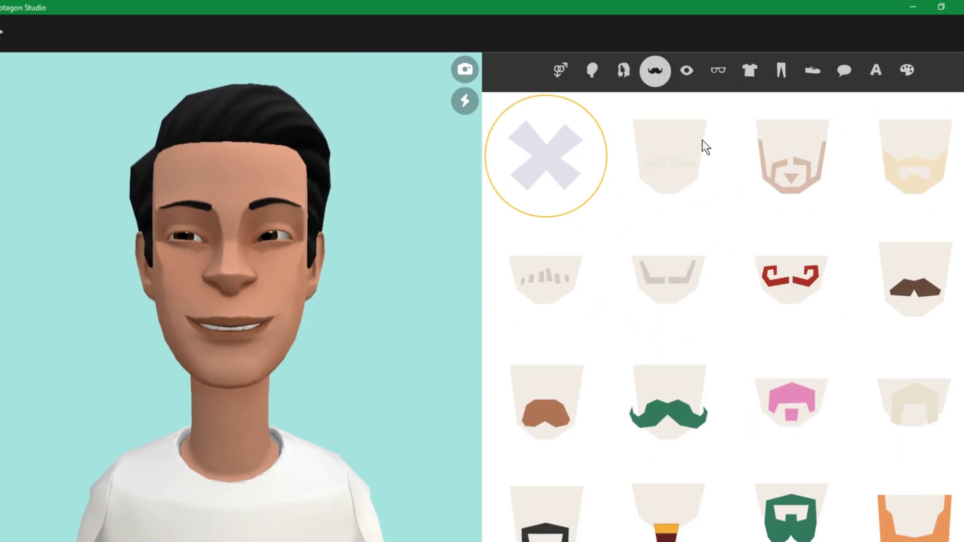
# Make the eyes grey and choose eye shape 3 and eyebrow shape 3.
pyautogui.click(686, 70)
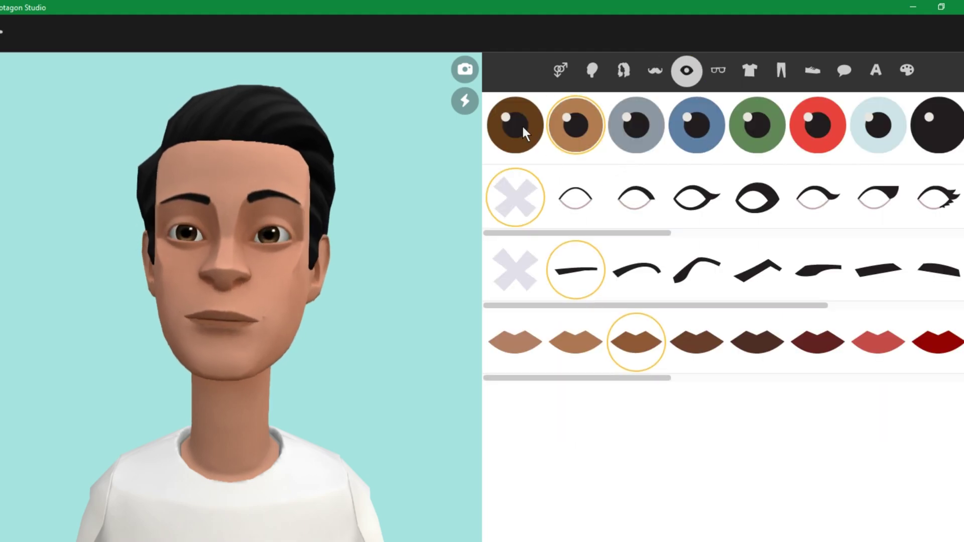
pyautogui.click(636, 129)
pyautogui.click(575, 198)
pyautogui.click(636, 198)
pyautogui.click(636, 270)
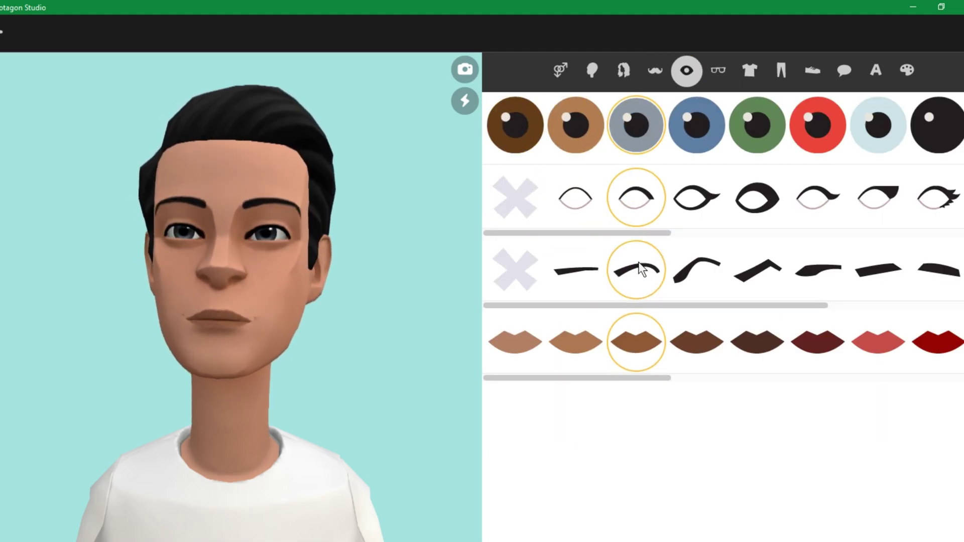
pyautogui.click(697, 270)
pyautogui.click(629, 254)
pyautogui.moveTo(578, 378); pyautogui.dragTo(564, 348)
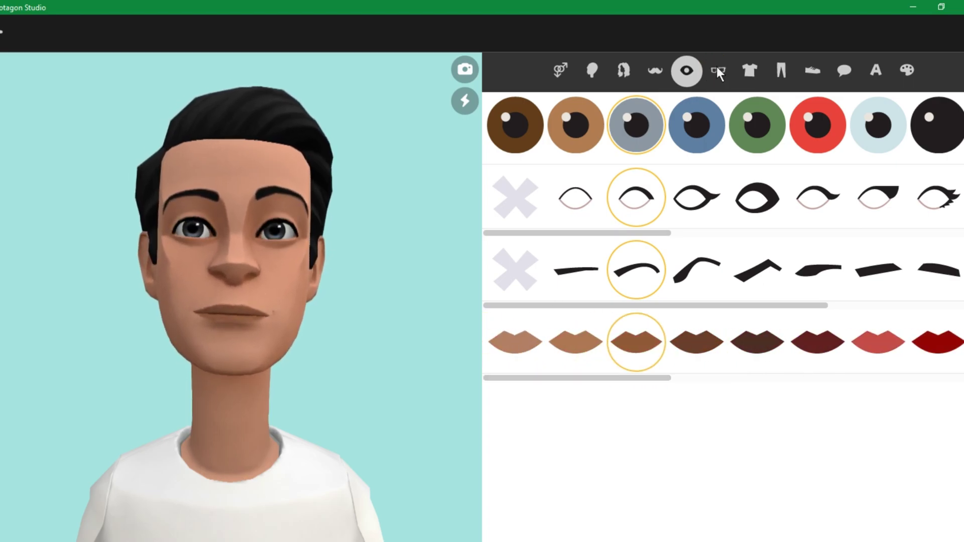
# Put round black glasses on the character.
pyautogui.click(717, 72)
pyautogui.click(673, 283)
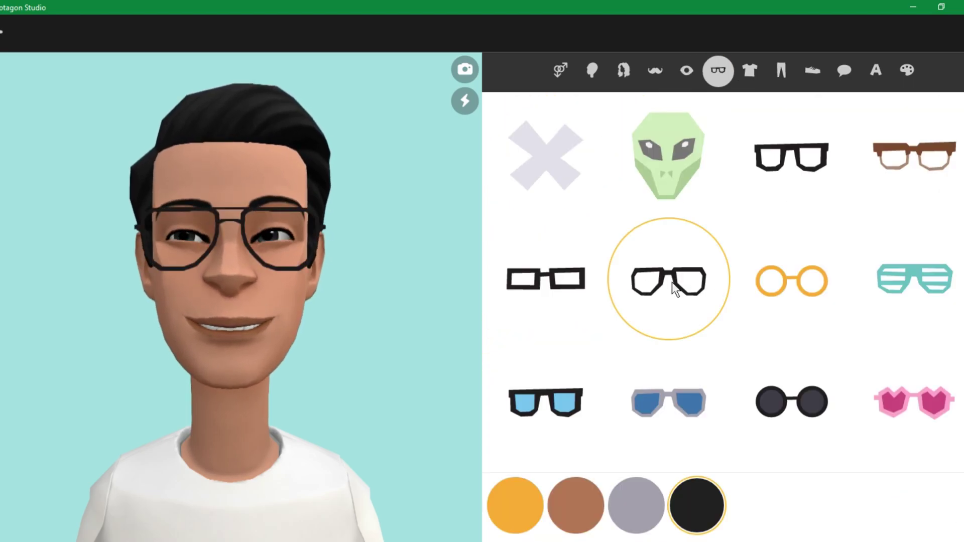
pyautogui.click(792, 281)
pyautogui.click(697, 502)
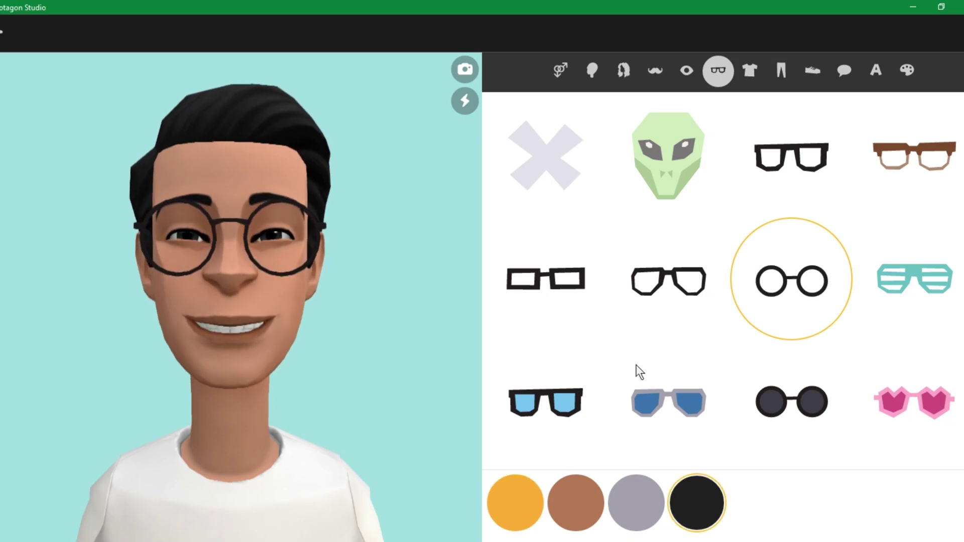
pyautogui.click(750, 70)
# Dress the character in the white T-shirt holding a phone.
pyautogui.scroll(-15, 733, 277)
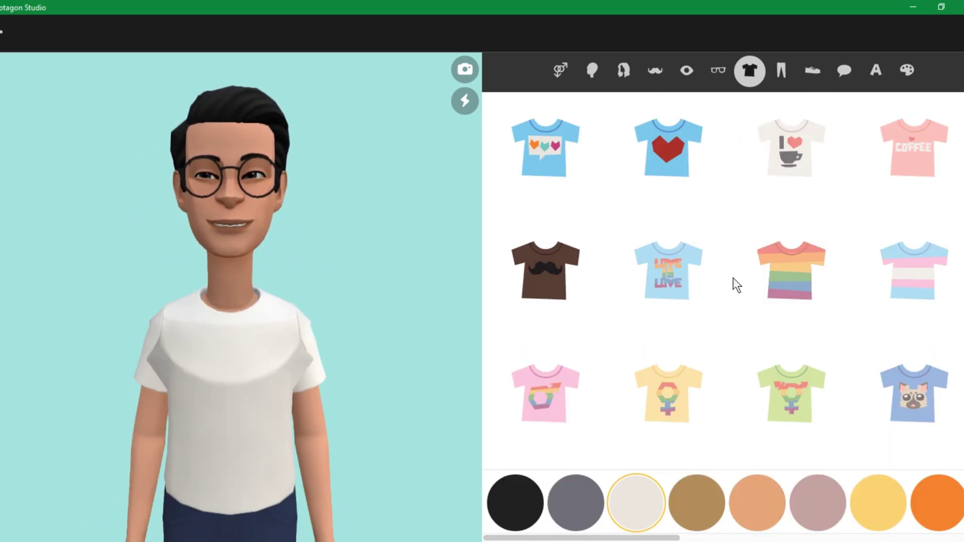
pyautogui.scroll(-3, 732, 284)
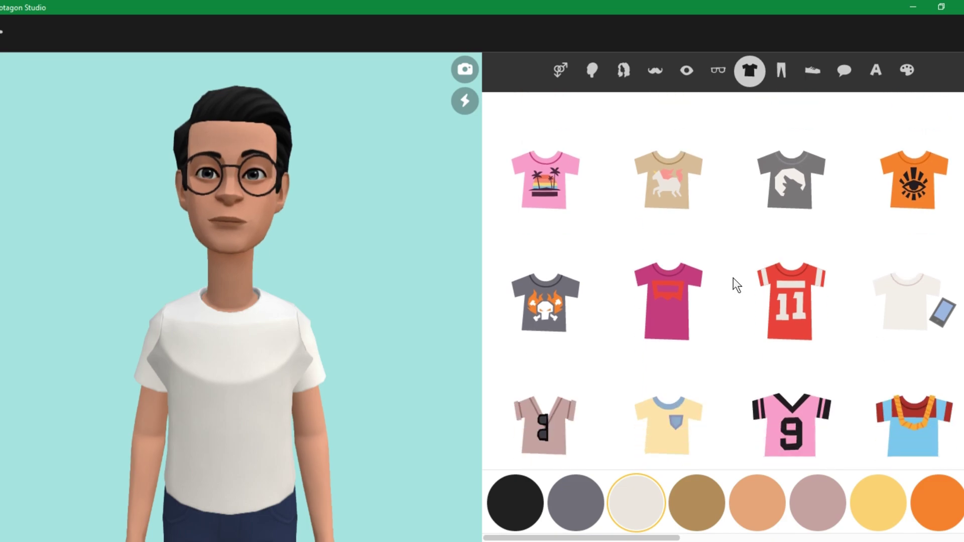
pyautogui.click(907, 314)
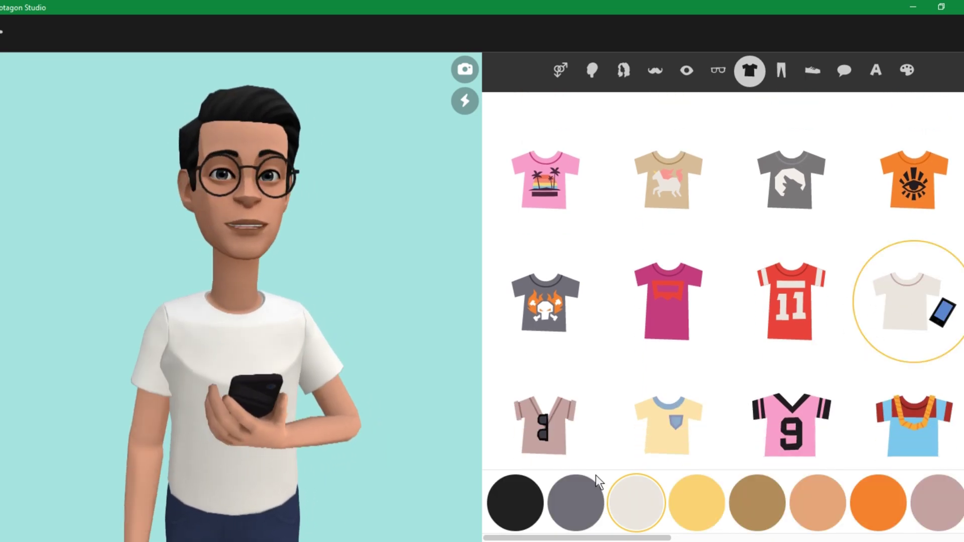
pyautogui.click(575, 502)
pyautogui.click(636, 507)
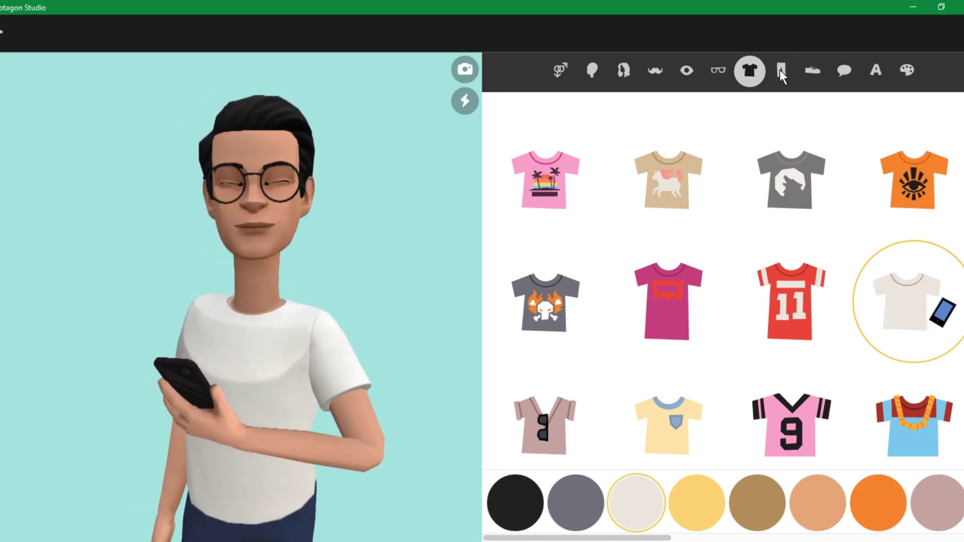
# Add cream-white ripped jeans and white loafers to the outfit.
pyautogui.click(781, 69)
pyautogui.scroll(-3, 726, 302)
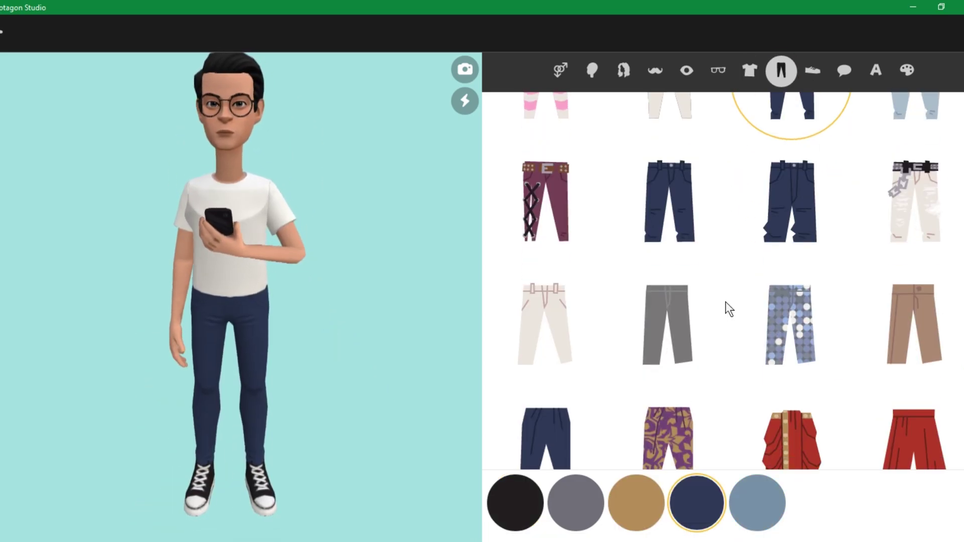
pyautogui.click(913, 160)
pyautogui.click(637, 502)
pyautogui.click(757, 503)
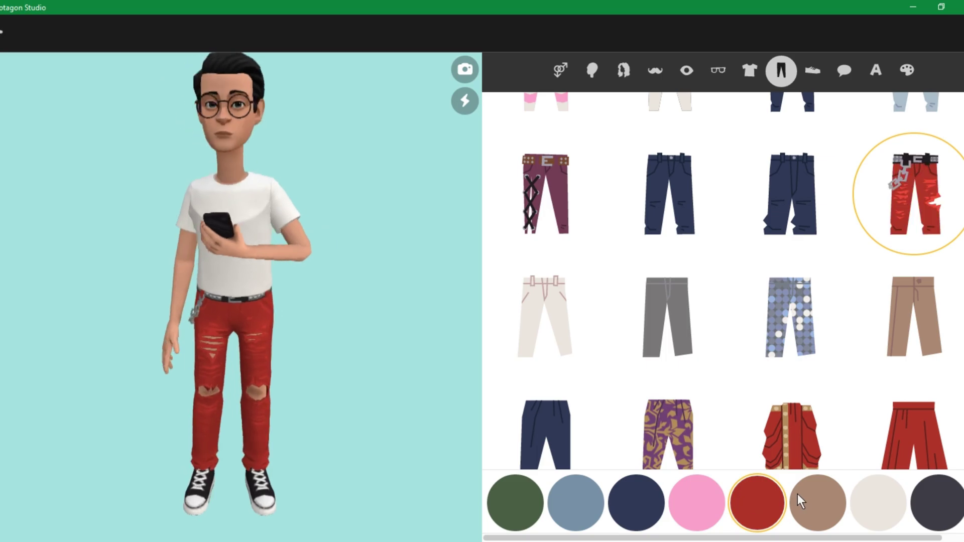
pyautogui.click(817, 502)
pyautogui.click(861, 497)
pyautogui.click(813, 70)
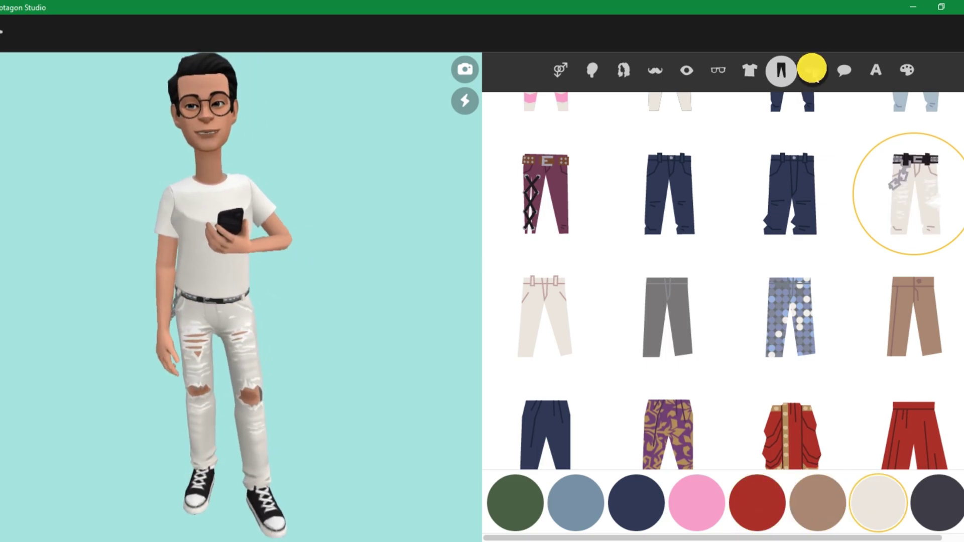
pyautogui.click(900, 316)
# Rename the character to 'alex'.
pyautogui.click(874, 71)
pyautogui.click(733, 297)
pyautogui.press('BackSpace')
pyautogui.press('BackSpace')
pyautogui.press('BackSpace')
pyautogui.press('BackSpace')
pyautogui.press('BackSpace')
pyautogui.press('BackSpace')
pyautogui.press('BackSpace')
pyautogui.press('BackSpace')
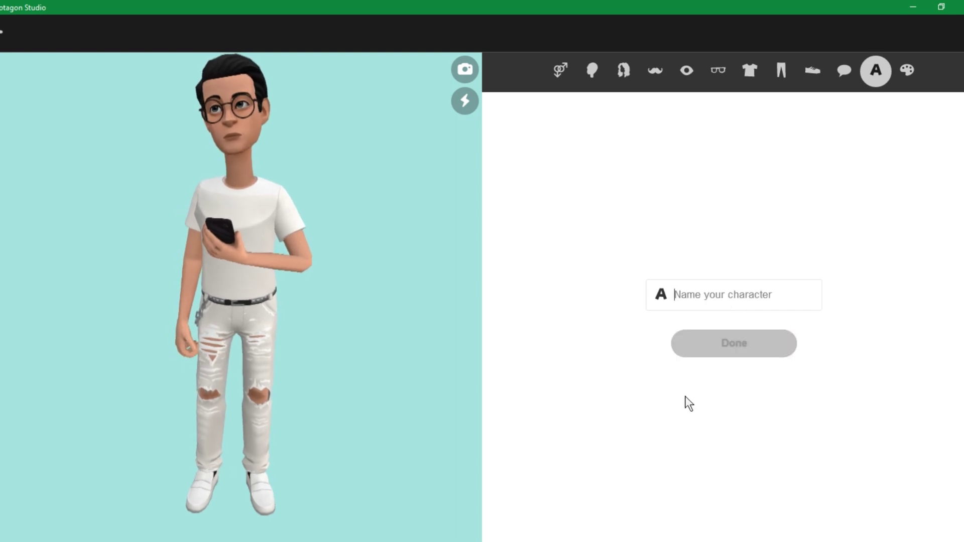
pyautogui.write('alex')
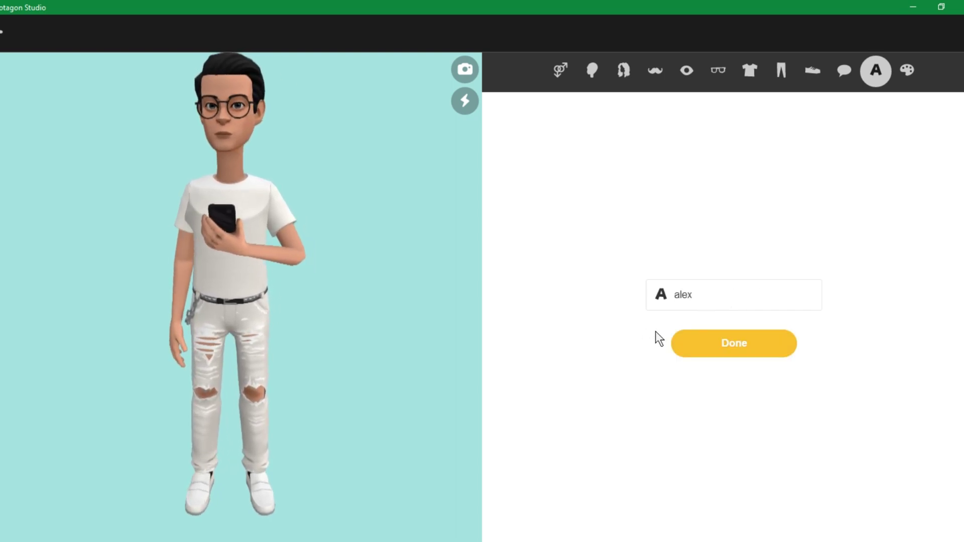
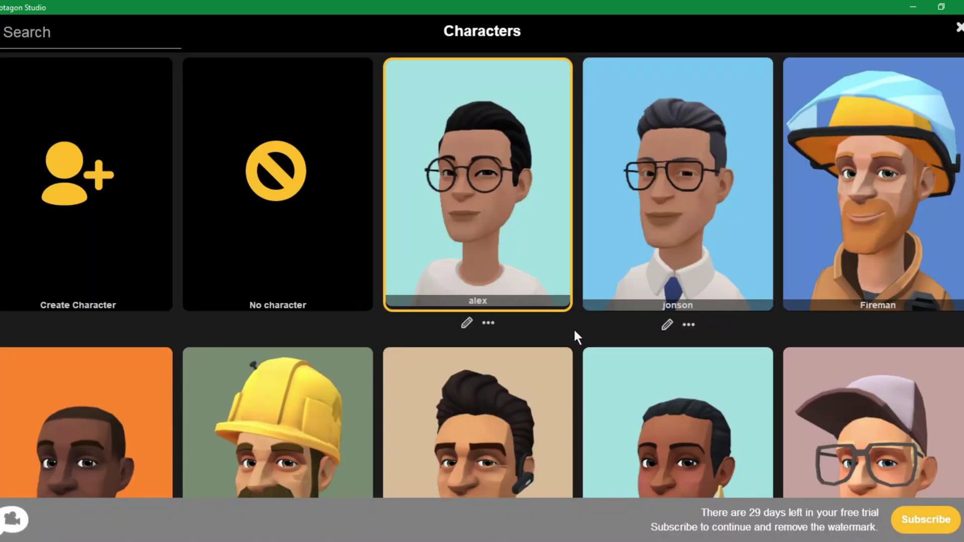
# Close the character list and start a new female character from the empty actor slot.
pyautogui.click(462, 184)
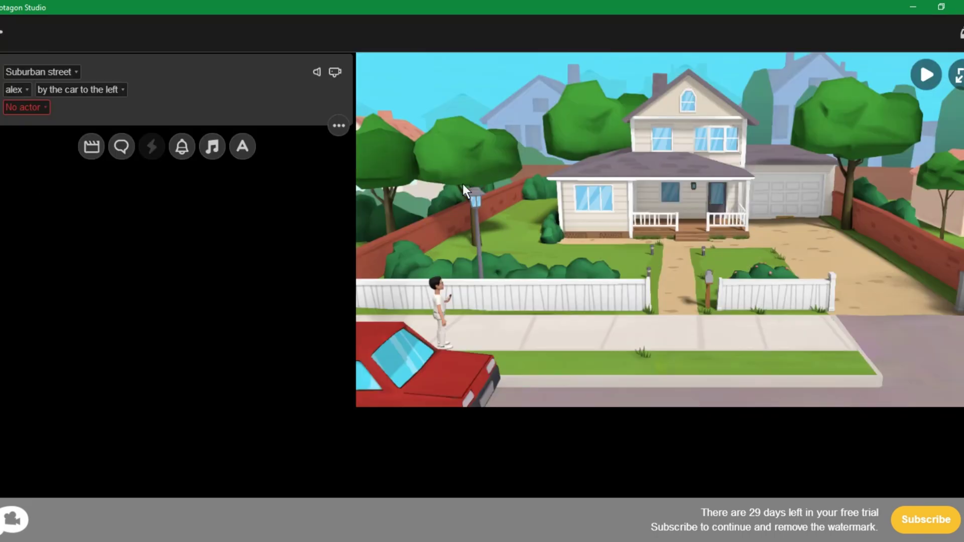
pyautogui.click(31, 109)
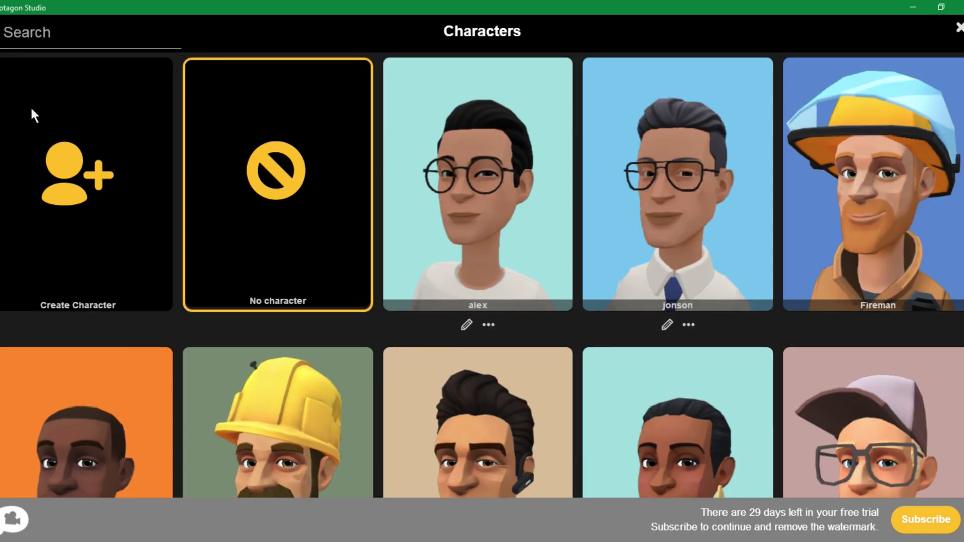
pyautogui.click(80, 187)
pyautogui.click(761, 302)
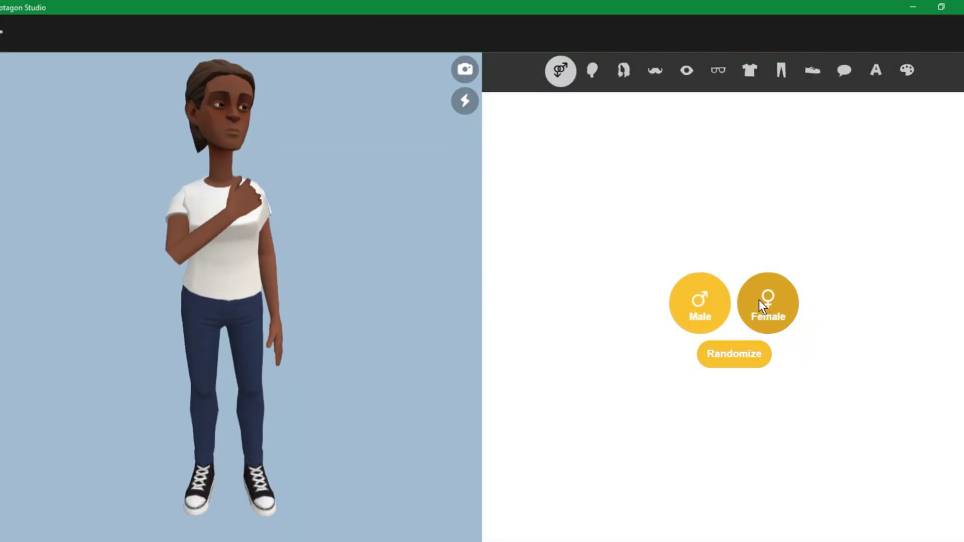
# Choose the character's gender and review the face options.
pyautogui.click(700, 303)
pyautogui.click(592, 71)
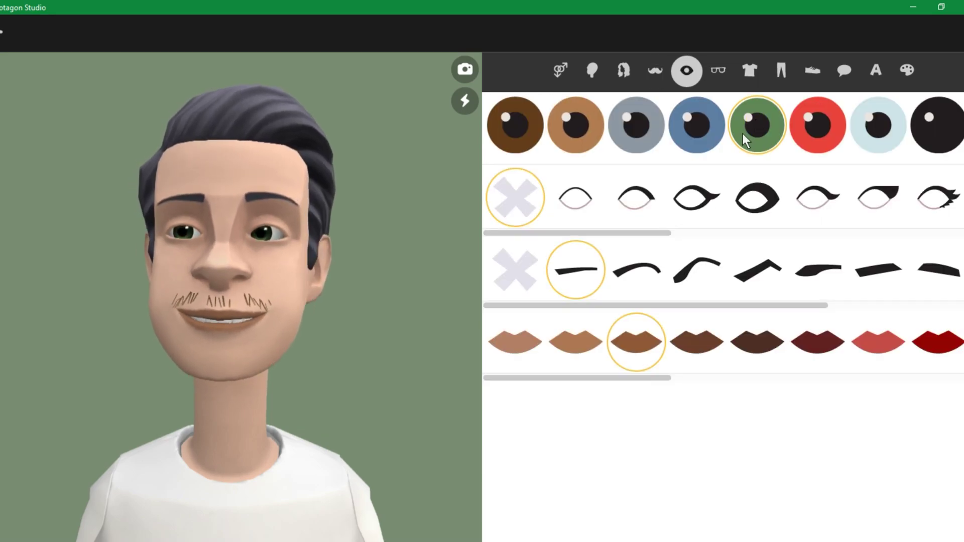
pyautogui.scroll(-1, 693, 352)
pyautogui.scroll(1, 731, 424)
# Dress the character in the grey I-heart-coffee T-shirt.
pyautogui.click(750, 70)
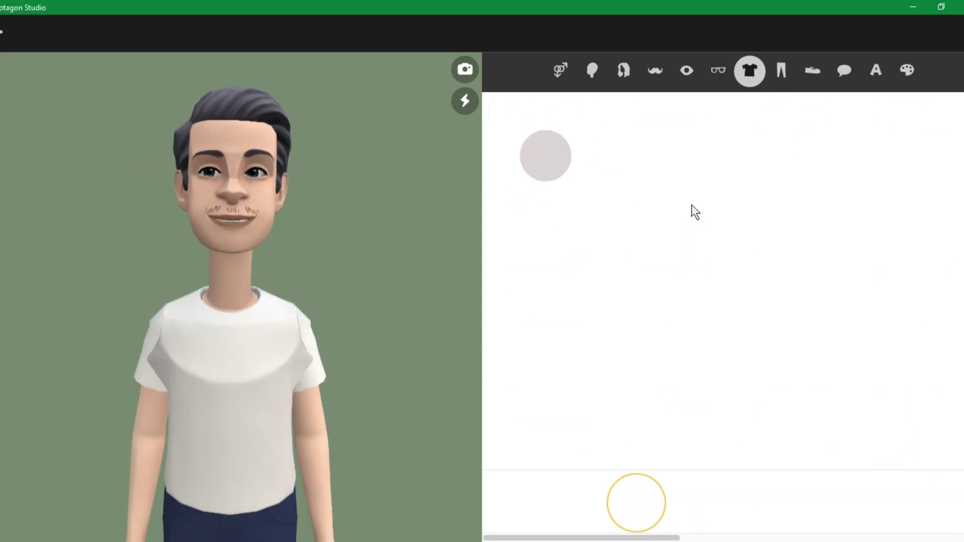
pyautogui.scroll(-1, 726, 300)
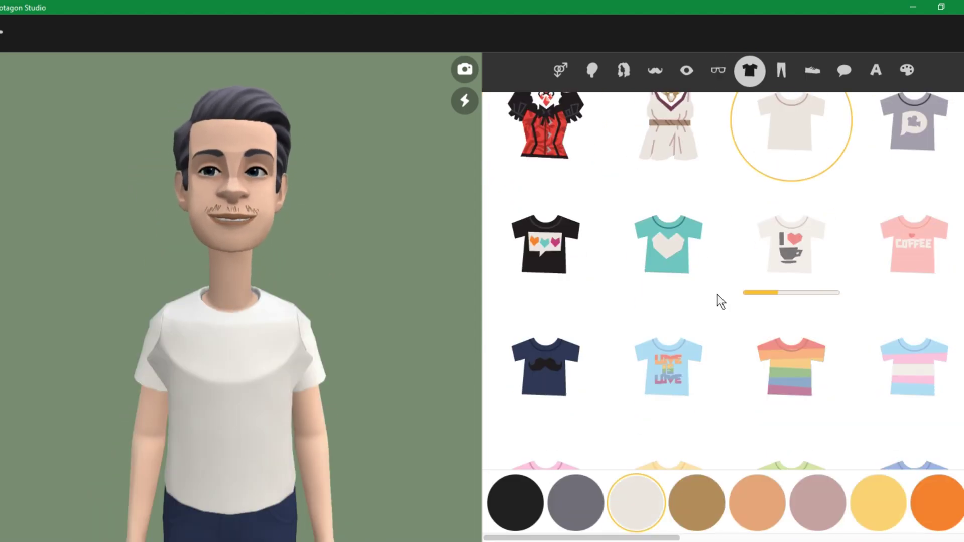
pyautogui.click(697, 502)
pyautogui.click(515, 502)
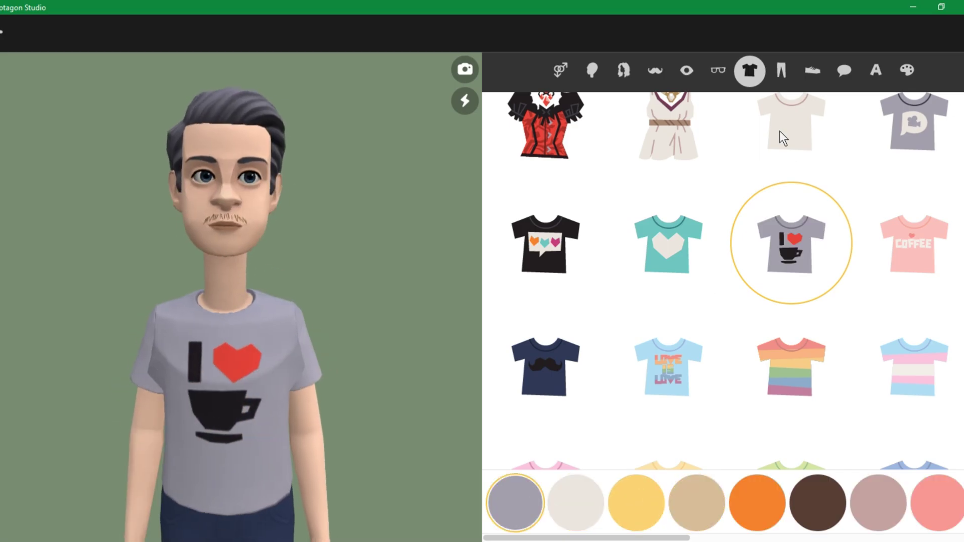
pyautogui.scroll(-3, 718, 221)
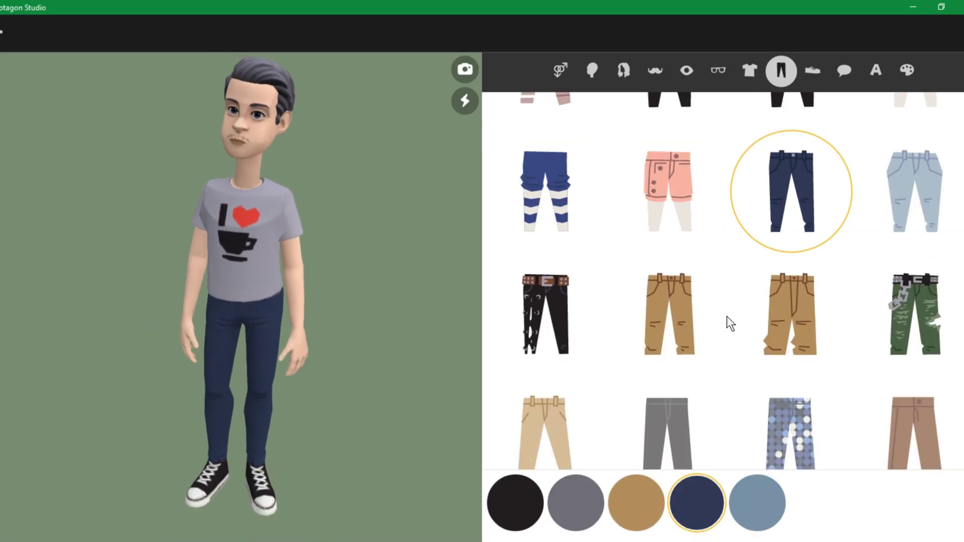
# Give the character grey plain jeans and blue sneakers.
pyautogui.click(575, 502)
pyautogui.click(636, 502)
pyautogui.click(516, 502)
pyautogui.click(792, 191)
pyautogui.click(576, 502)
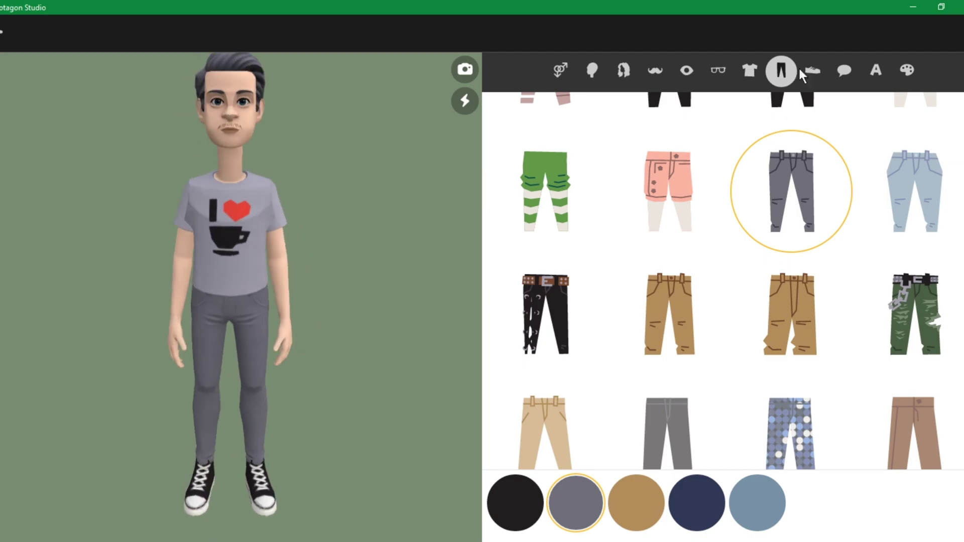
pyautogui.click(812, 70)
pyautogui.click(817, 503)
# Name the character 'emily' and save her.
pyautogui.click(876, 70)
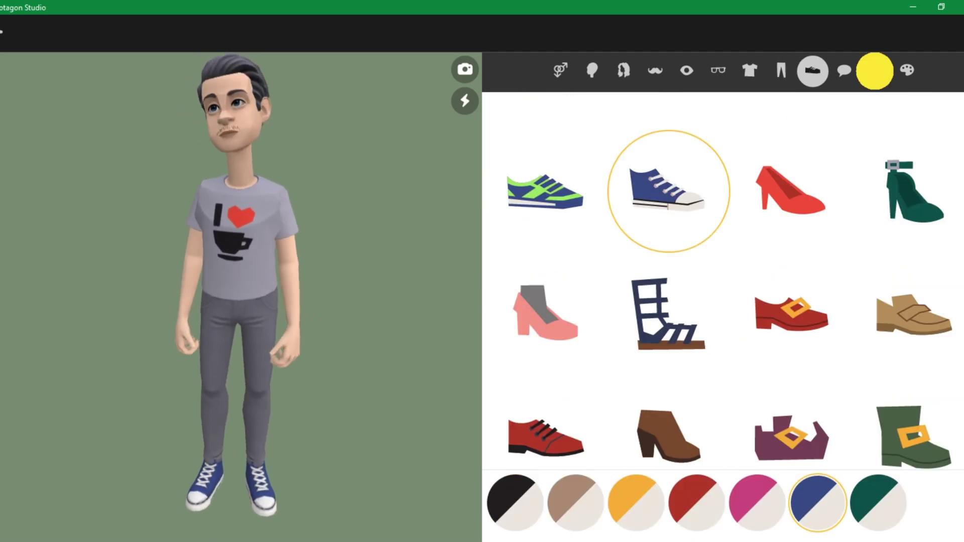
pyautogui.click(709, 299)
pyautogui.press('BackSpace')
pyautogui.press('BackSpace')
pyautogui.press('BackSpace')
pyautogui.press('BackSpace')
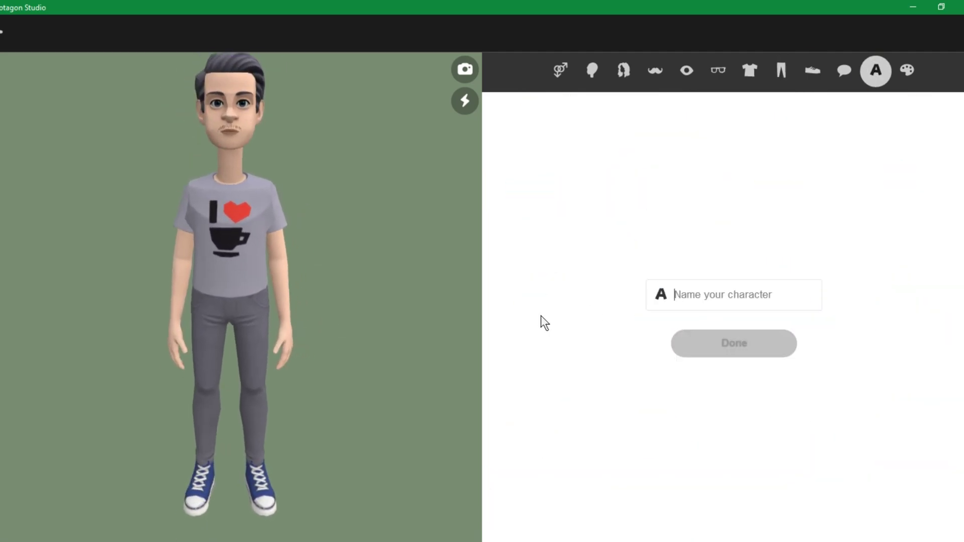
pyautogui.write('emily')
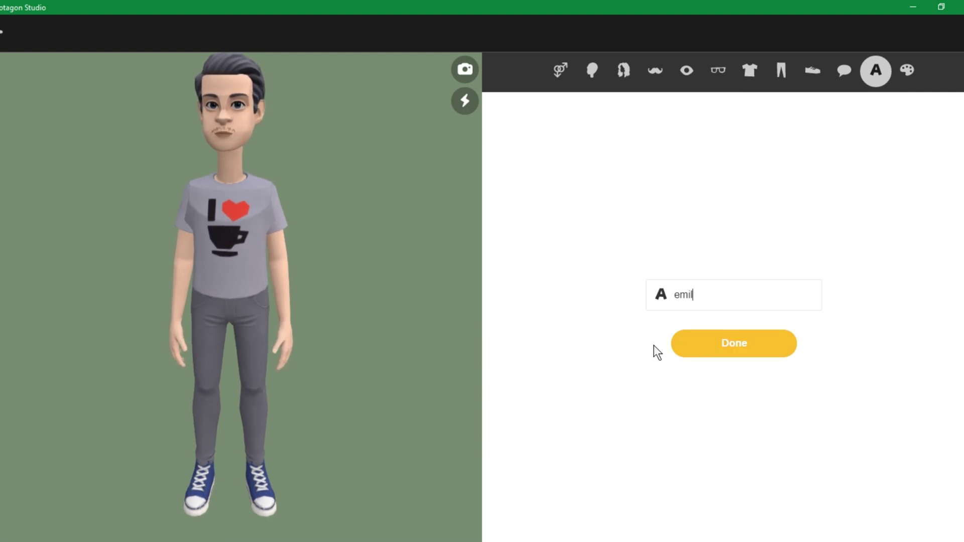
pyautogui.click(727, 342)
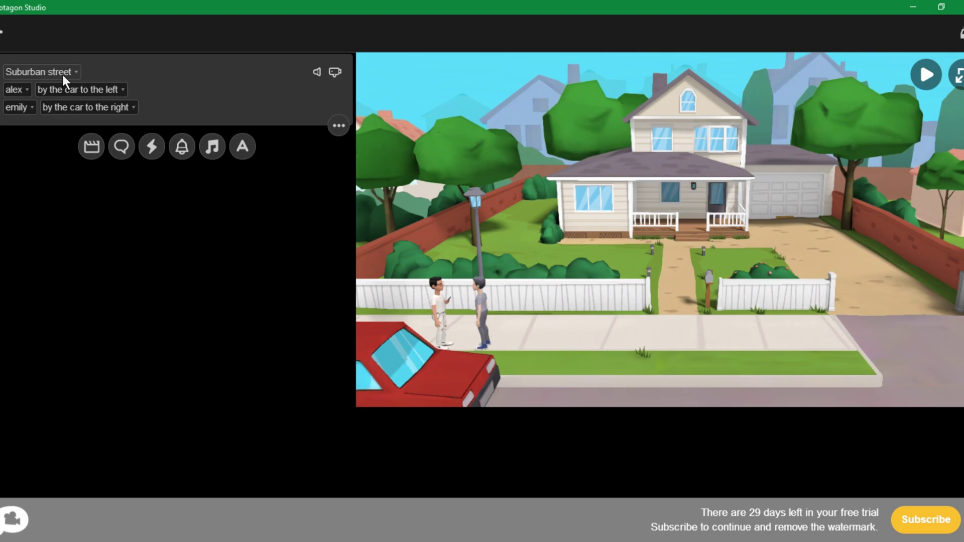
# Try alex's positions and leave him by the car on the left.
pyautogui.click(118, 89)
pyautogui.click(104, 138)
pyautogui.click(96, 109)
pyautogui.click(99, 165)
pyautogui.click(134, 89)
pyautogui.click(70, 116)
# Skip the scene's establishing shot, leaving the camera shot list unchanged.
pyautogui.click(335, 73)
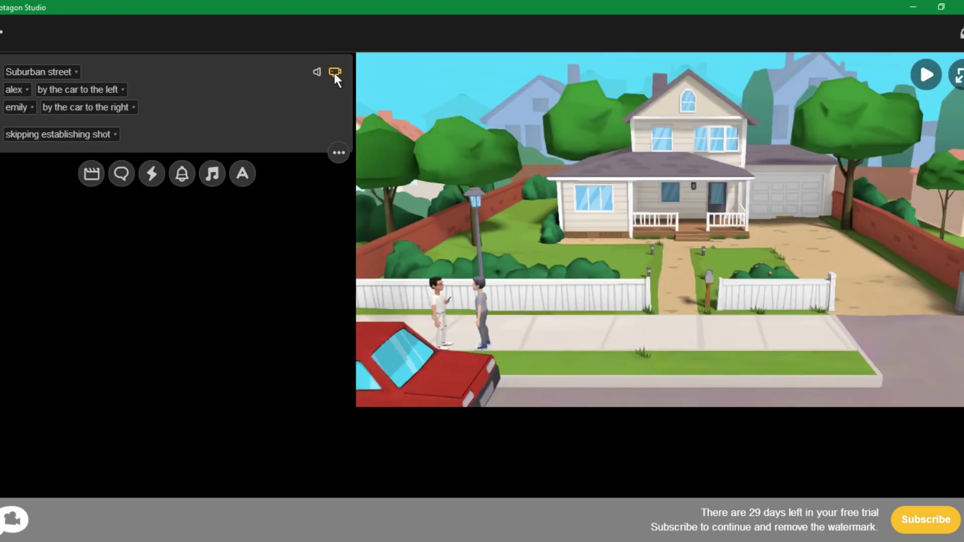
pyautogui.click(63, 133)
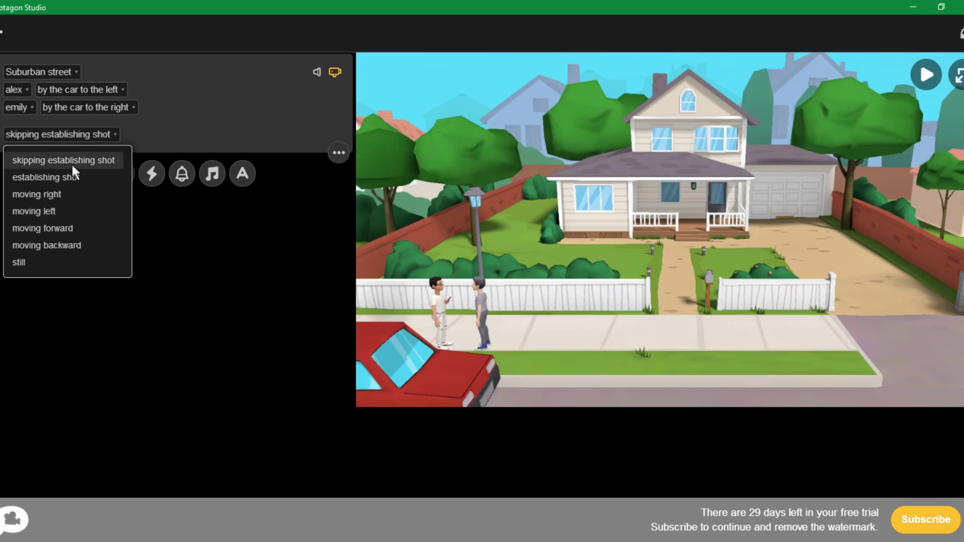
pyautogui.click(174, 308)
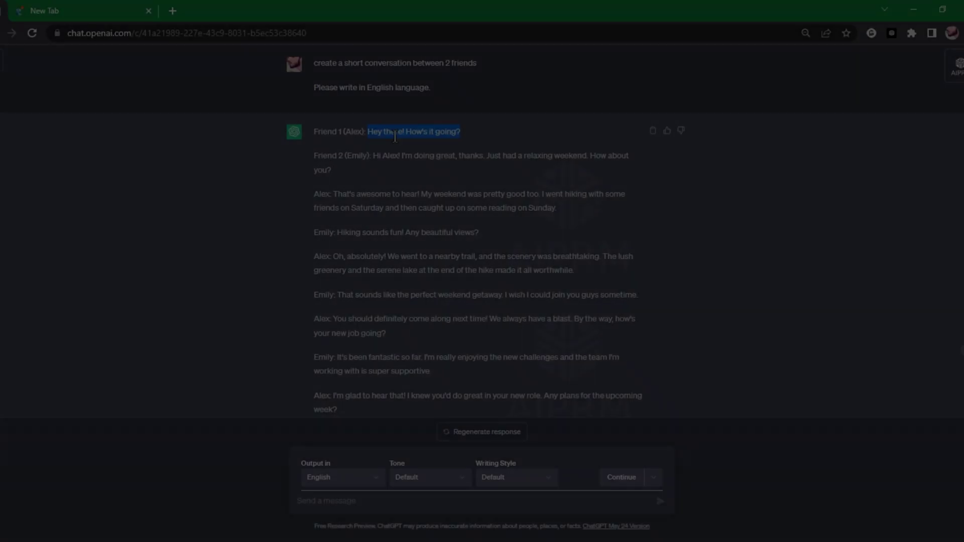
# Give alex the line 'Hey there! How's it going?' copied from the chat.
pyautogui.rightClick(395, 134)
pyautogui.click(416, 144)
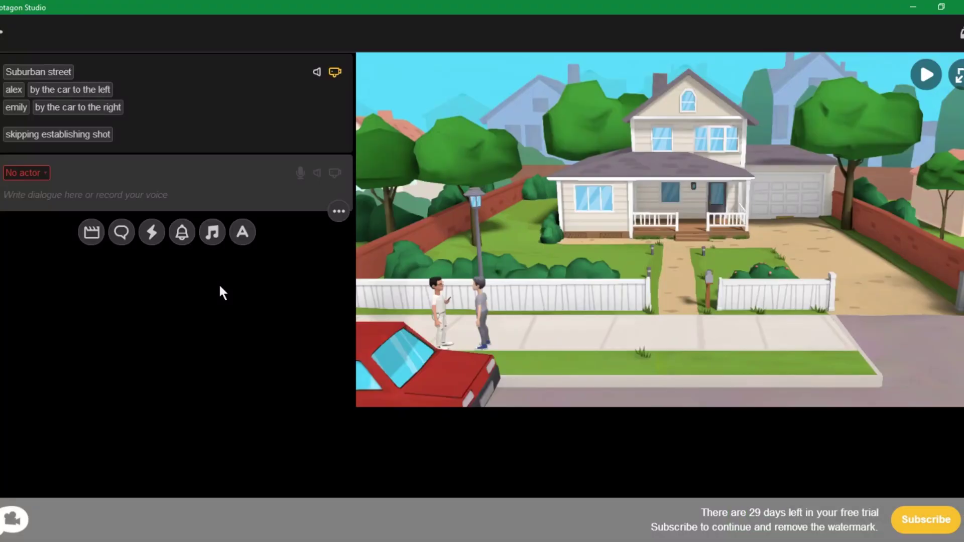
pyautogui.click(39, 171)
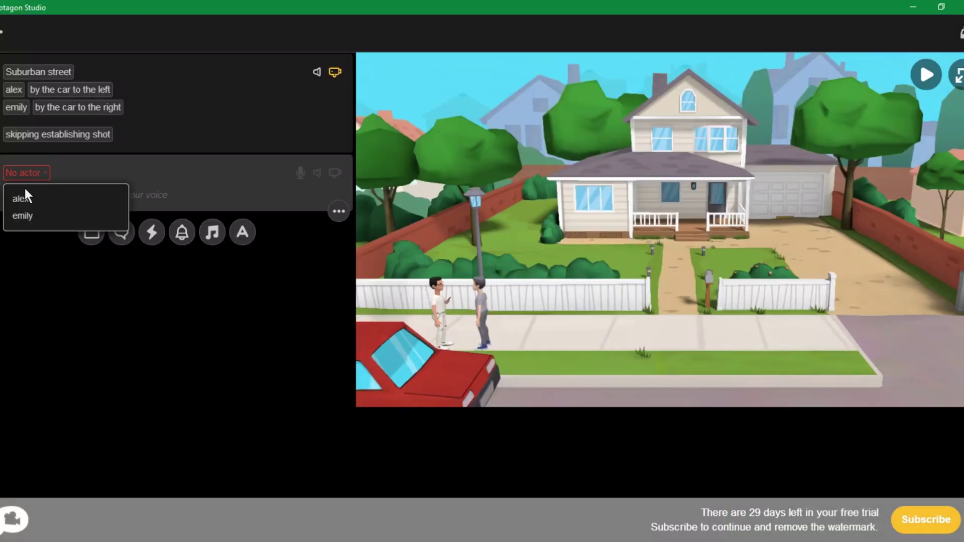
pyautogui.click(22, 200)
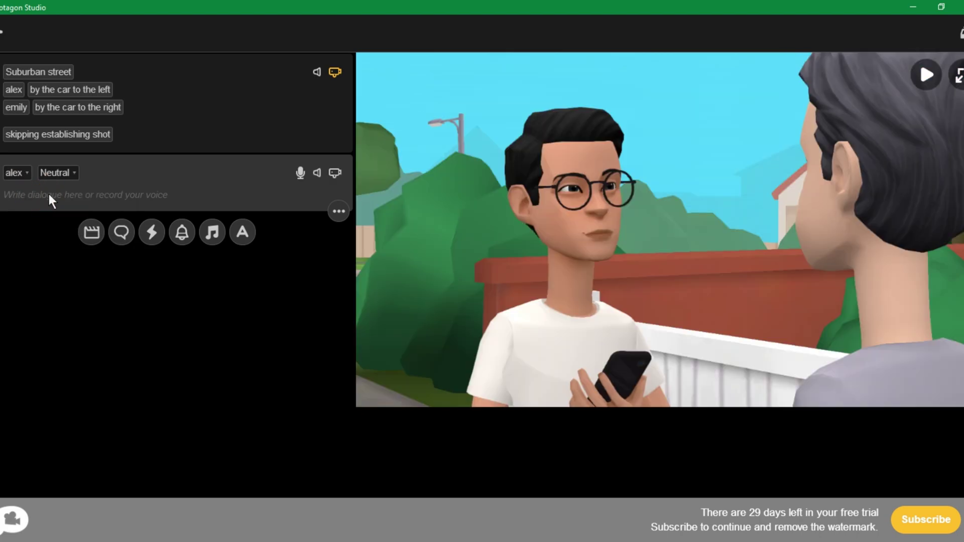
pyautogui.hotkey('ctrl', 'v')
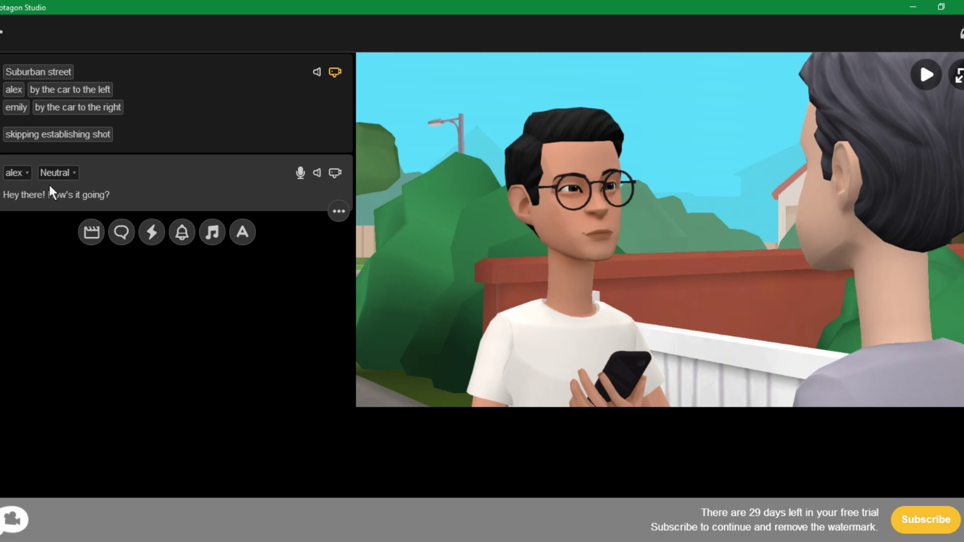
# Set alex's gesture to Happy sigh.
pyautogui.click(71, 171)
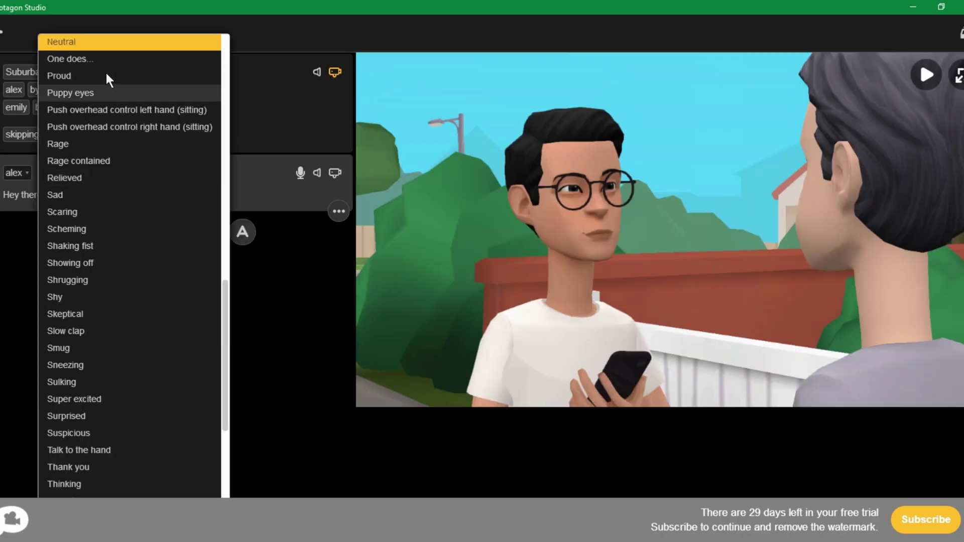
pyautogui.click(138, 64)
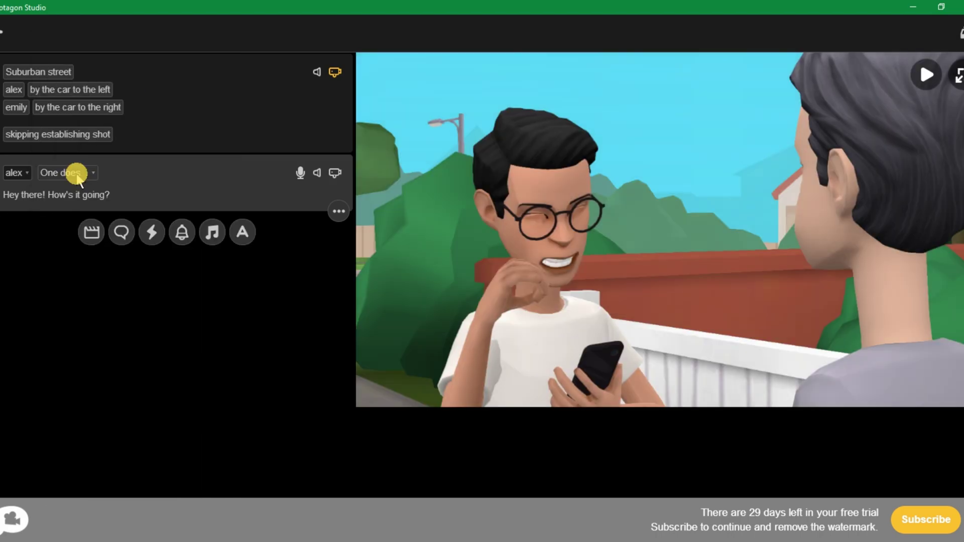
pyautogui.click(76, 174)
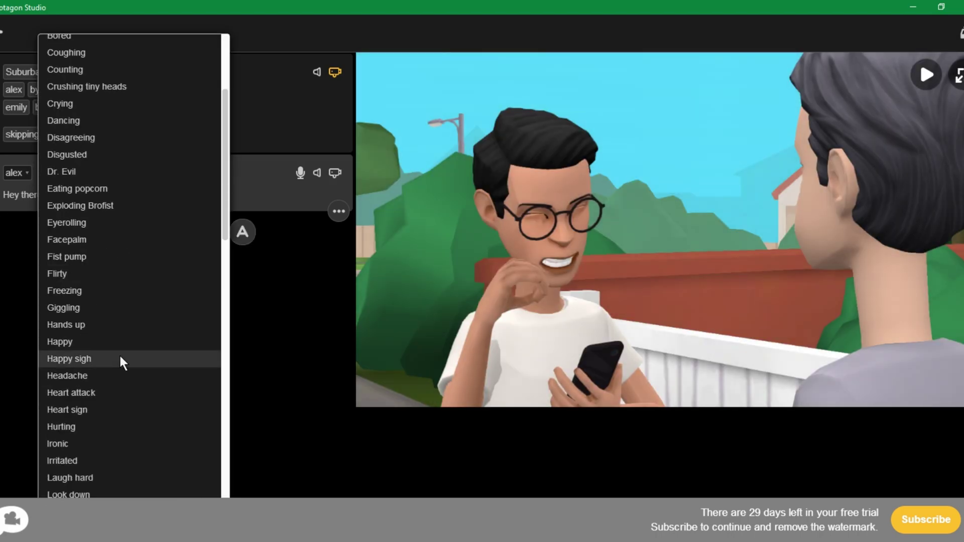
pyautogui.click(119, 353)
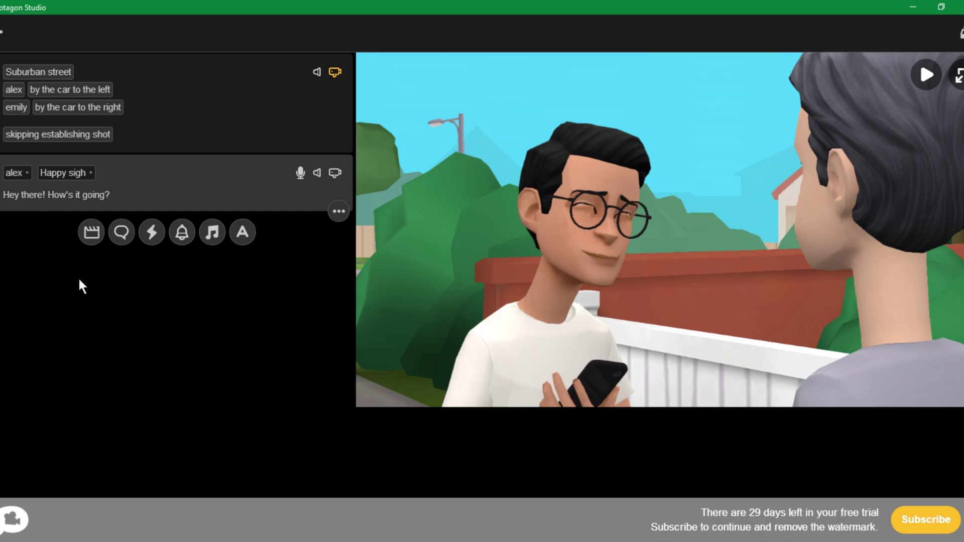
# Preview and accept the voice for alex's greeting.
pyautogui.click(300, 174)
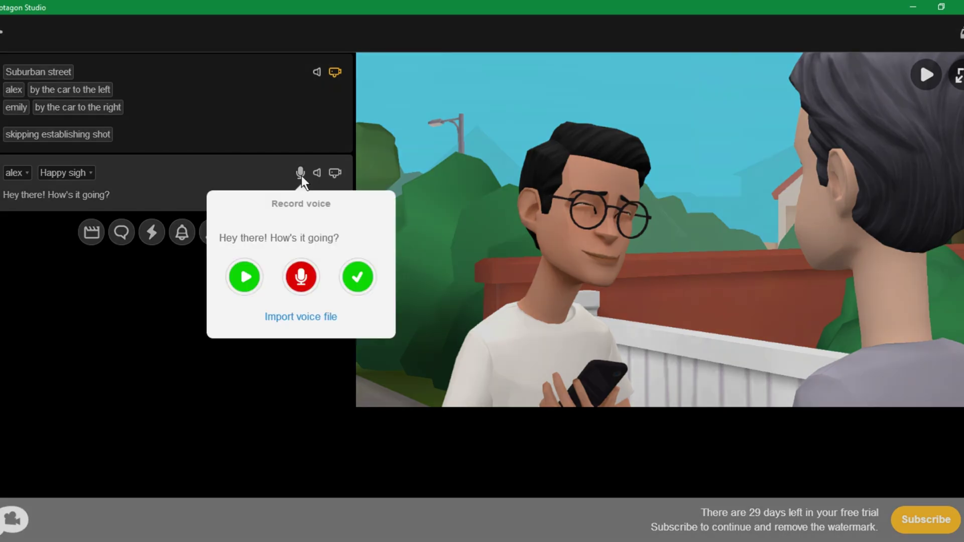
pyautogui.click(242, 273)
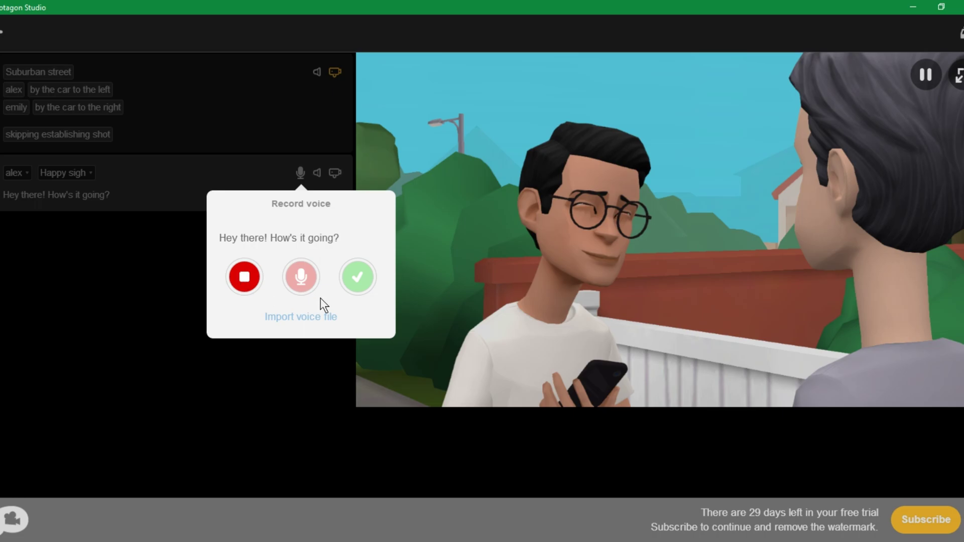
pyautogui.click(365, 281)
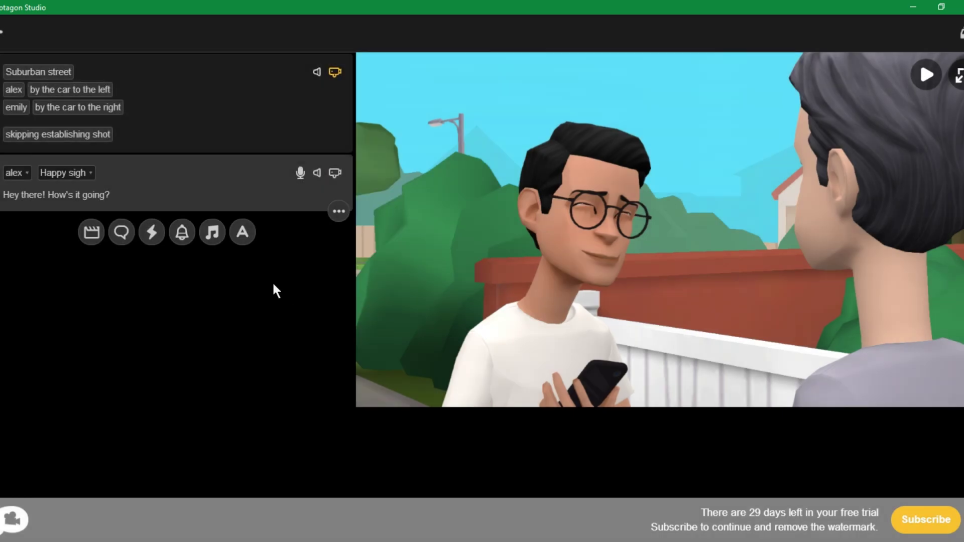
# Add a new dialogue line spoken by emily and copy her reply from ChatGPT.
pyautogui.click(122, 234)
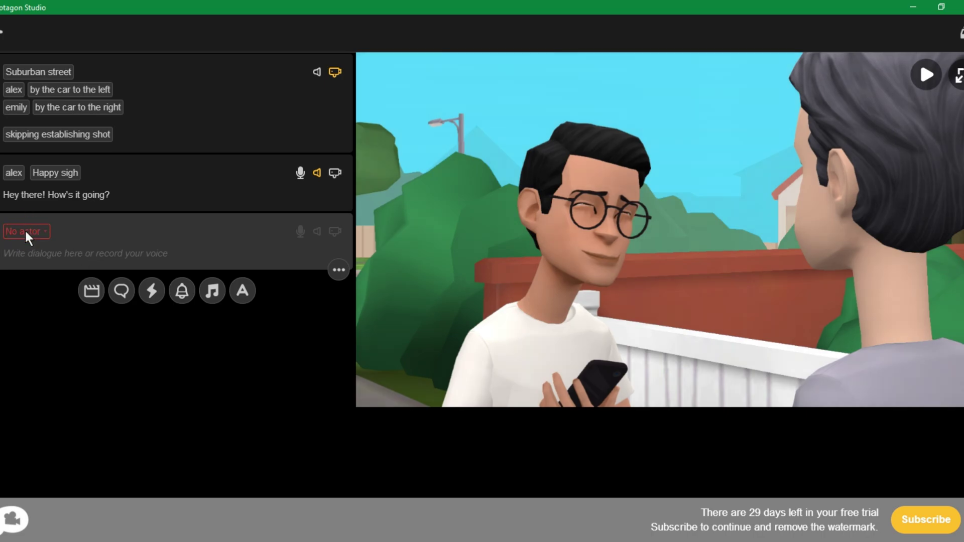
pyautogui.click(25, 230)
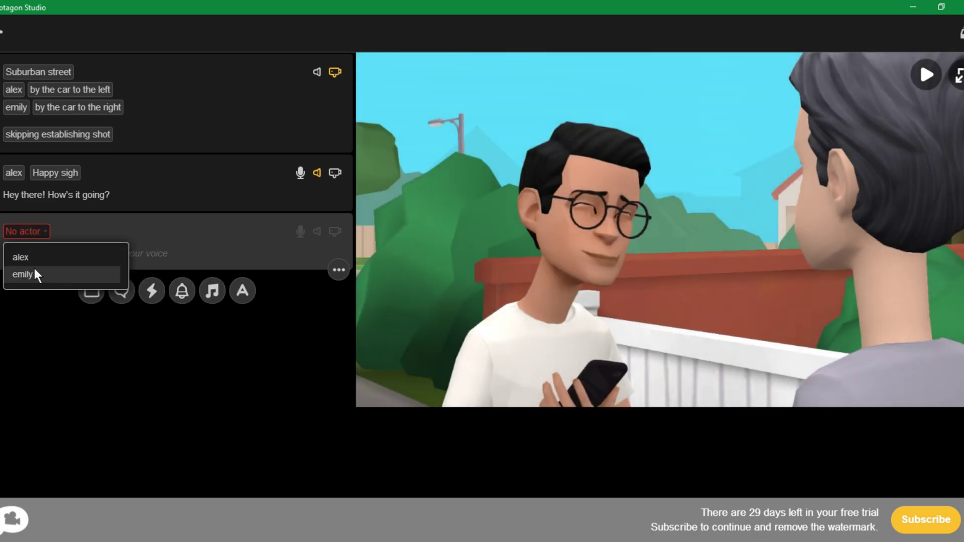
pyautogui.click(34, 268)
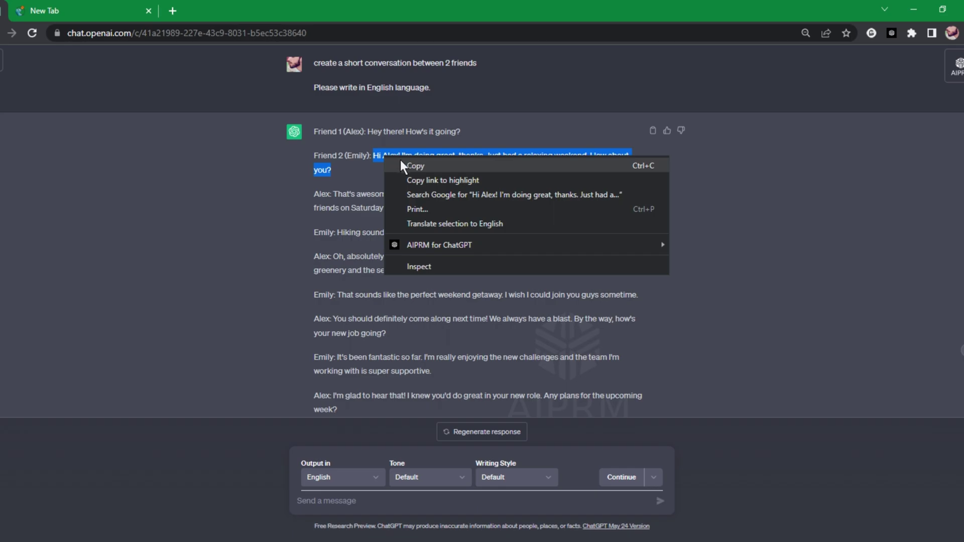
pyautogui.click(400, 160)
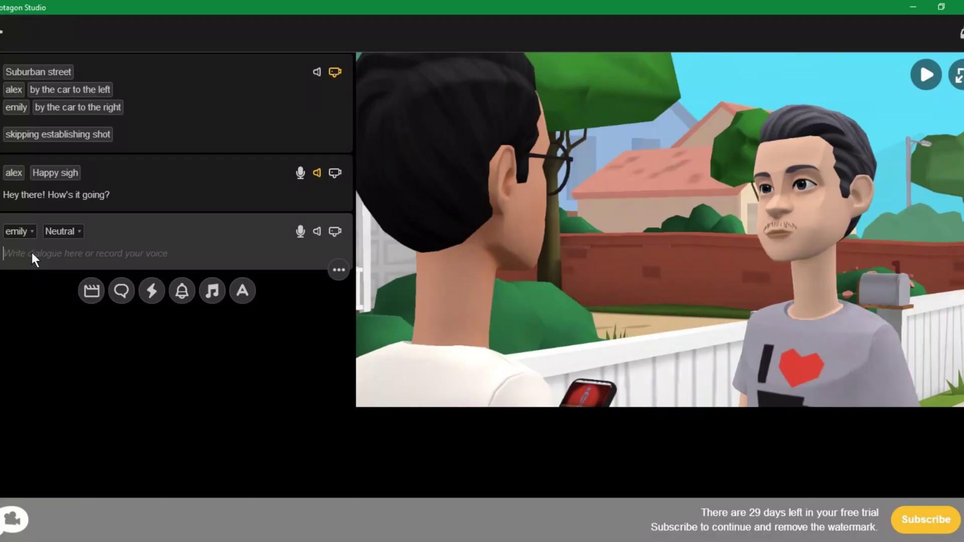
# Paste emily's 'Hi Alex! I'm doing great…' line, keep Neutral mood, and record her voice.
pyautogui.hotkey('ctrl', 'v')
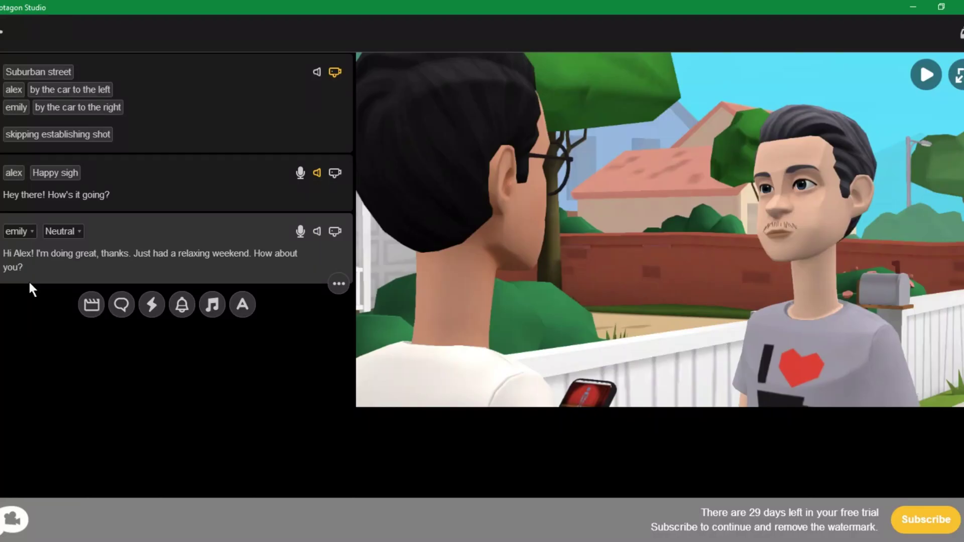
pyautogui.click(71, 230)
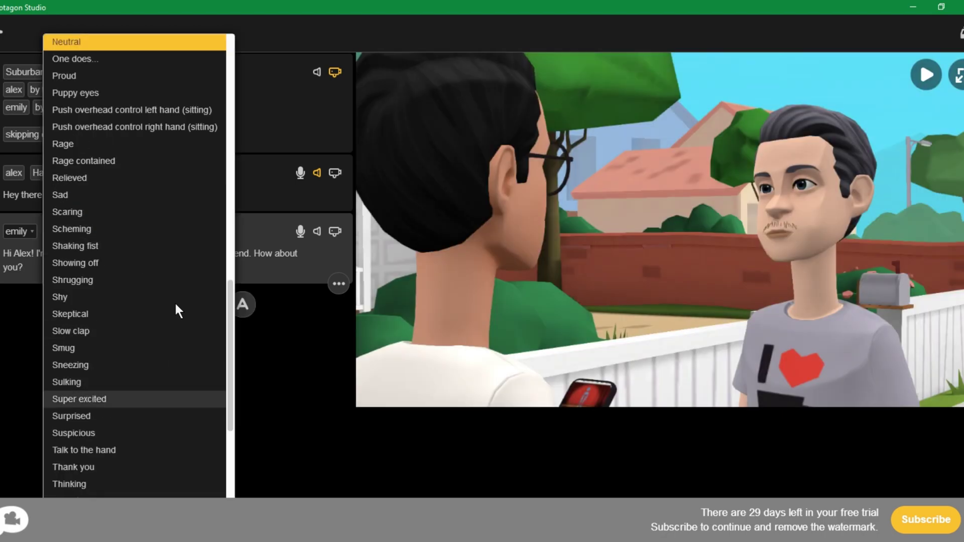
pyautogui.click(19, 344)
pyautogui.click(301, 231)
pyautogui.click(245, 349)
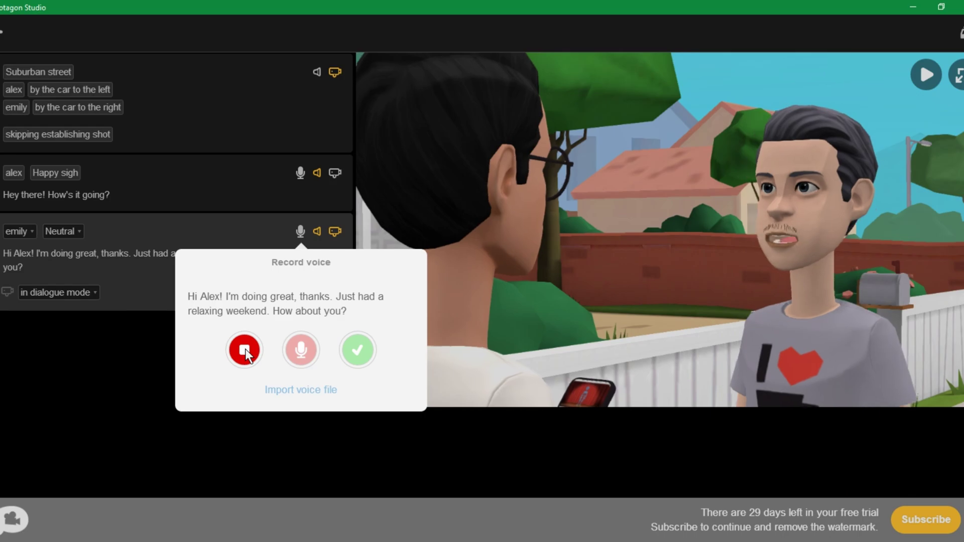
pyautogui.click(245, 348)
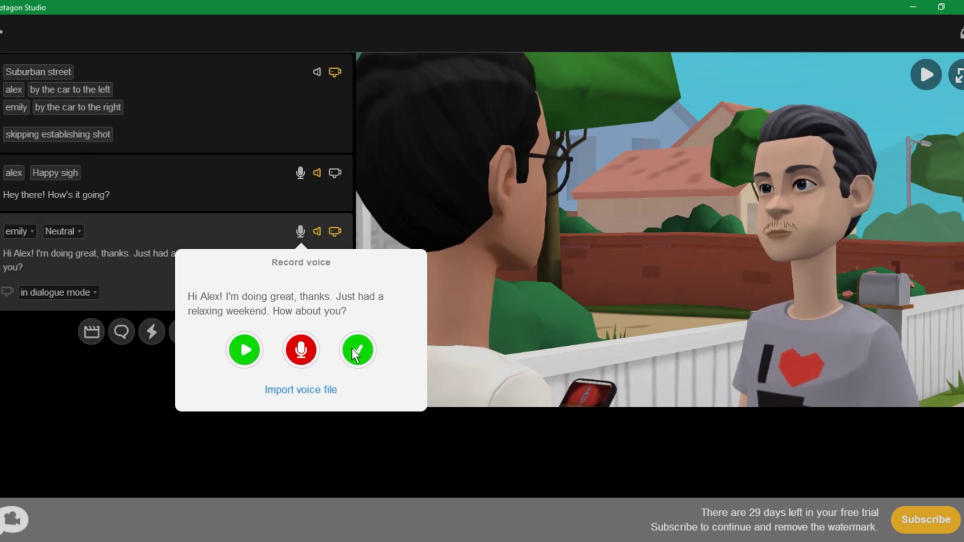
pyautogui.click(357, 349)
# Add a new line with alex's copied reply about his weekend.
pyautogui.click(137, 330)
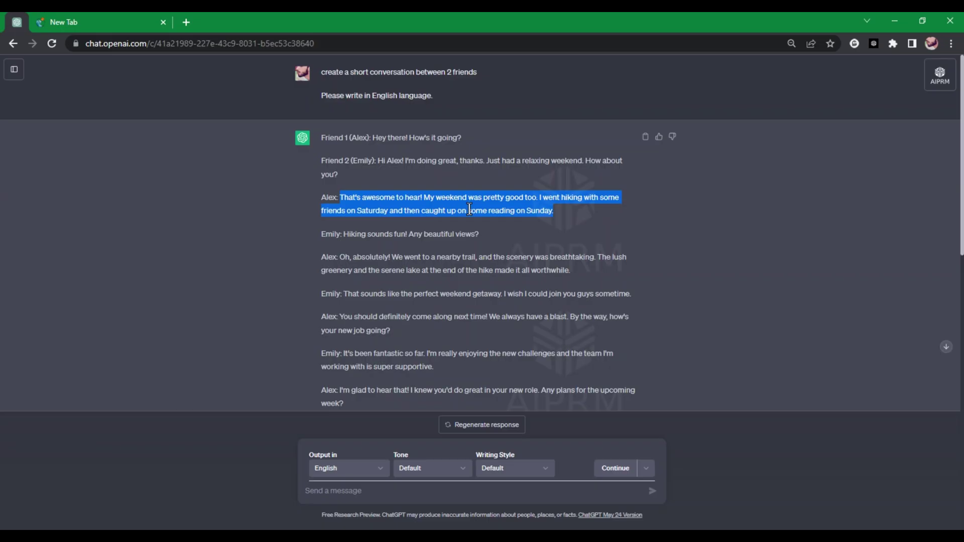
pyautogui.rightClick(472, 214)
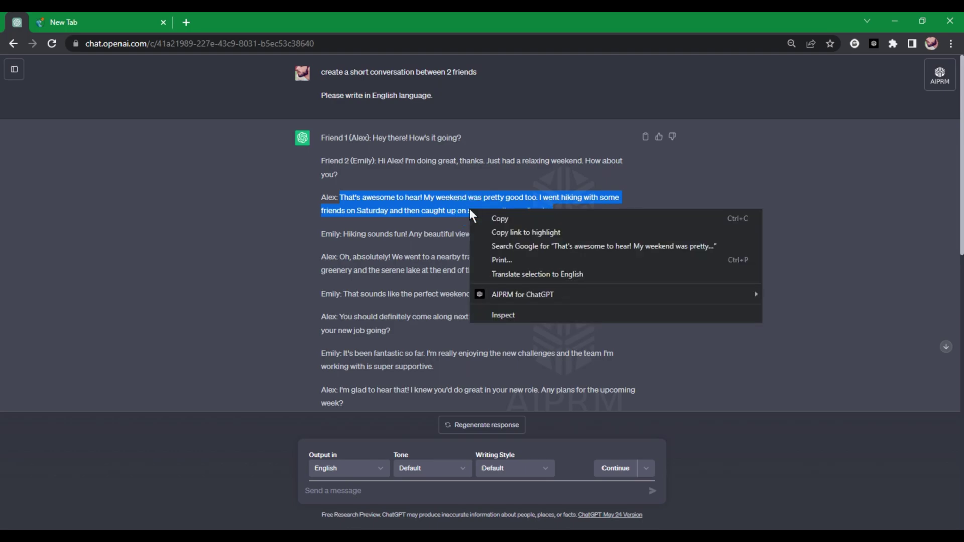
pyautogui.click(500, 218)
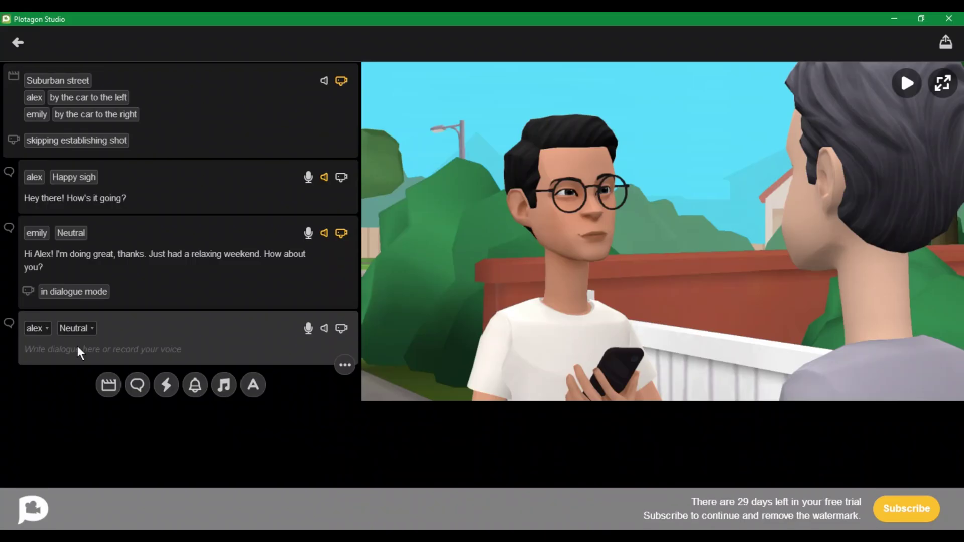
pyautogui.hotkey('ctrl', 'v')
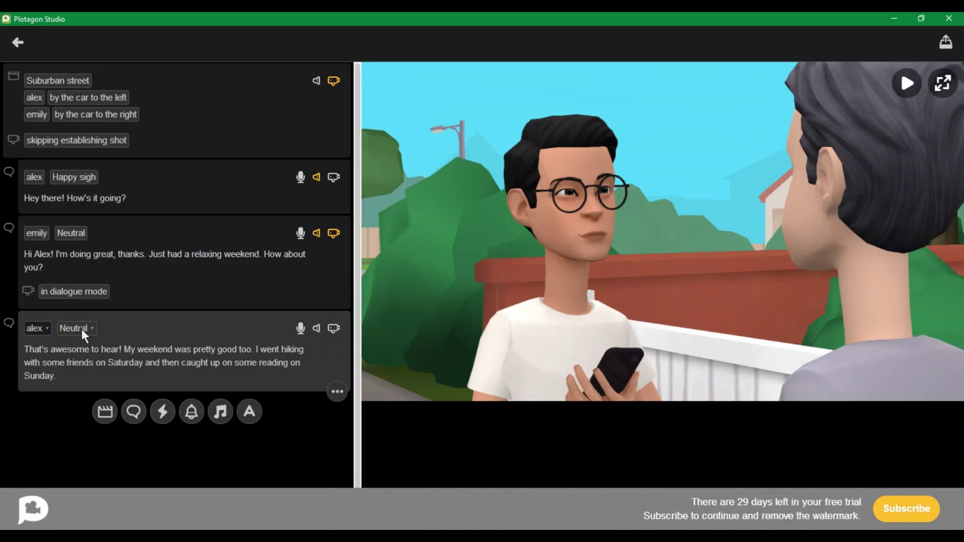
# Set the reply's mood to Happy and record alex's voice for it.
pyautogui.click(80, 328)
pyautogui.scroll(10, 122, 409)
pyautogui.click(120, 406)
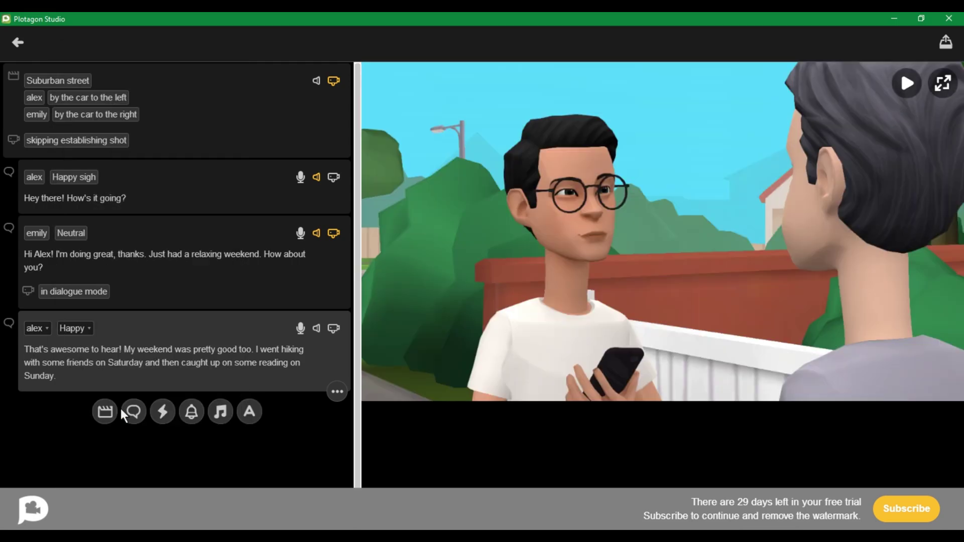
pyautogui.click(300, 330)
pyautogui.click(248, 253)
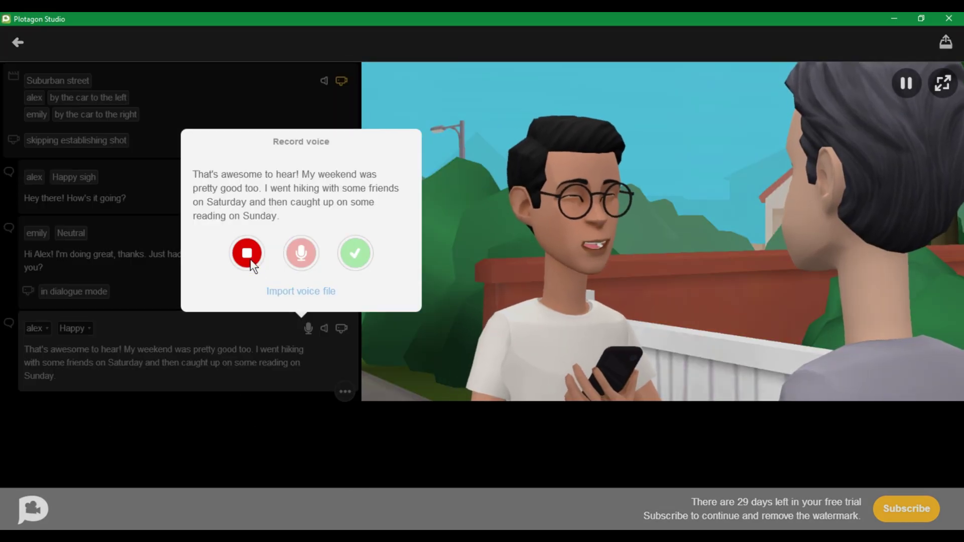
pyautogui.click(250, 259)
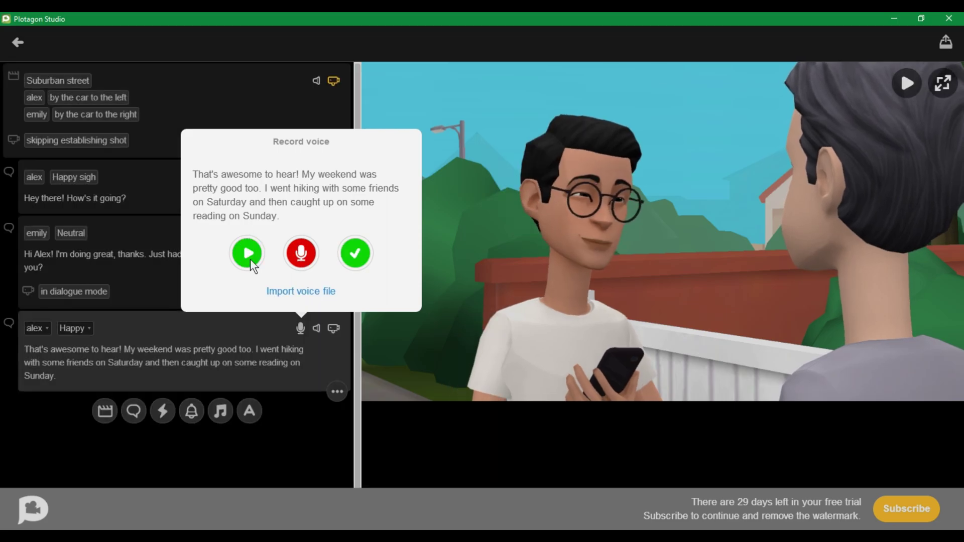
pyautogui.click(348, 255)
pyautogui.write(',')
pyautogui.scroll(-1, 292, 437)
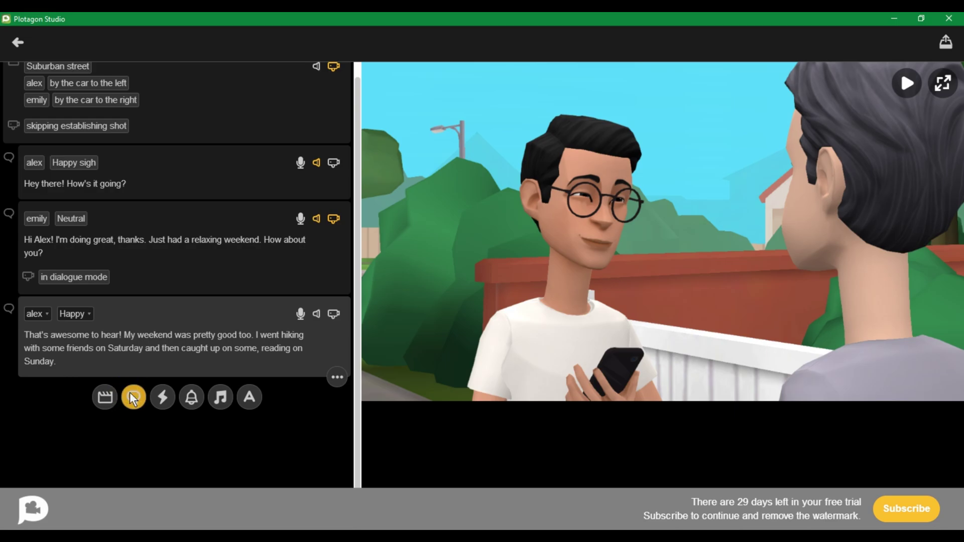
# Add emily's line 'let's go home and talk more about this.' and start a new scene.
pyautogui.click(132, 395)
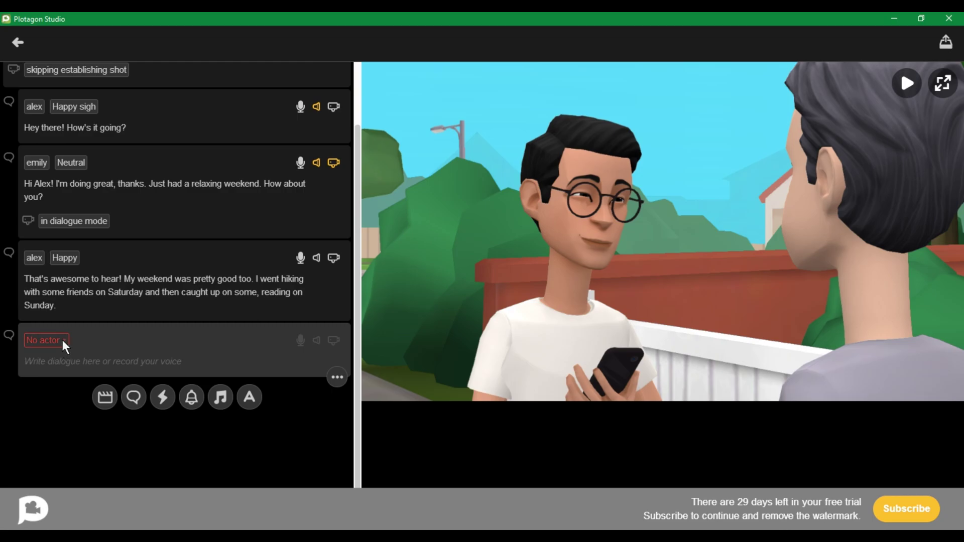
pyautogui.click(62, 340)
pyautogui.click(43, 381)
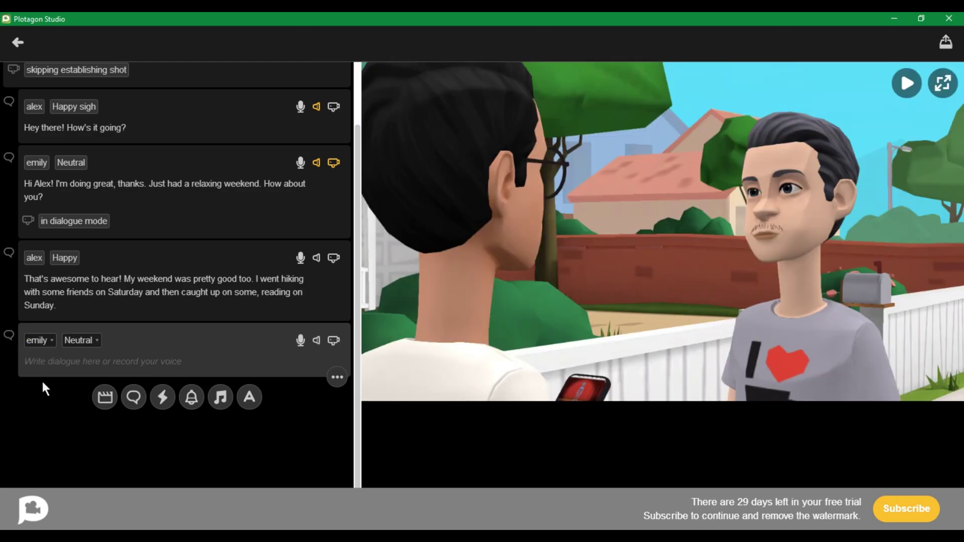
pyautogui.click(43, 370)
pyautogui.write("let's go home and")
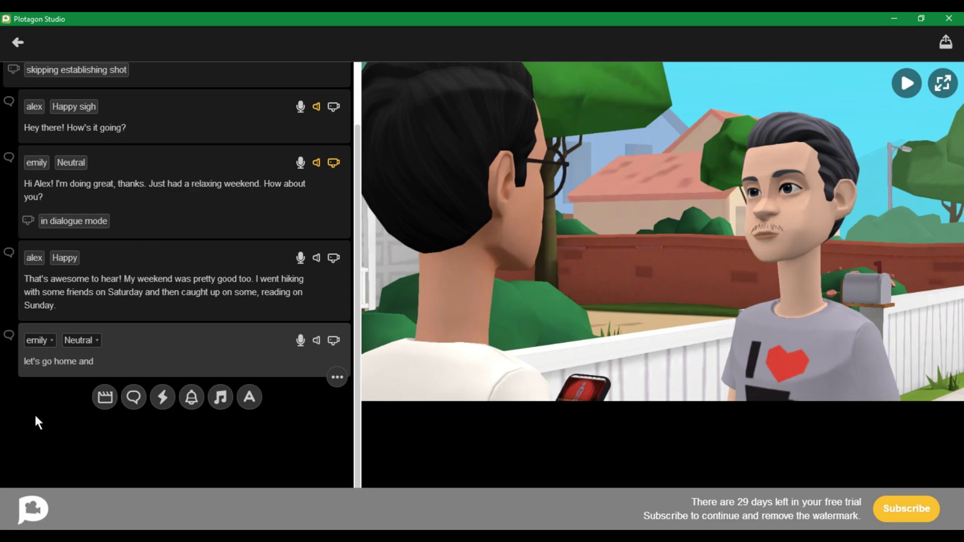
pyautogui.write(' talk more about this.')
pyautogui.click(105, 398)
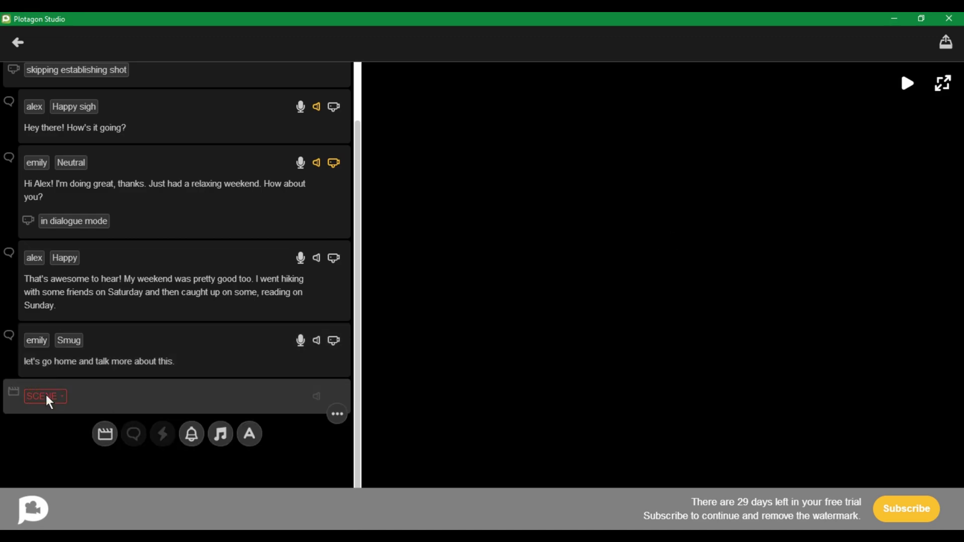
# Set the new scene's location to Living room.
pyautogui.click(26, 395)
pyautogui.scroll(-9, 341, 420)
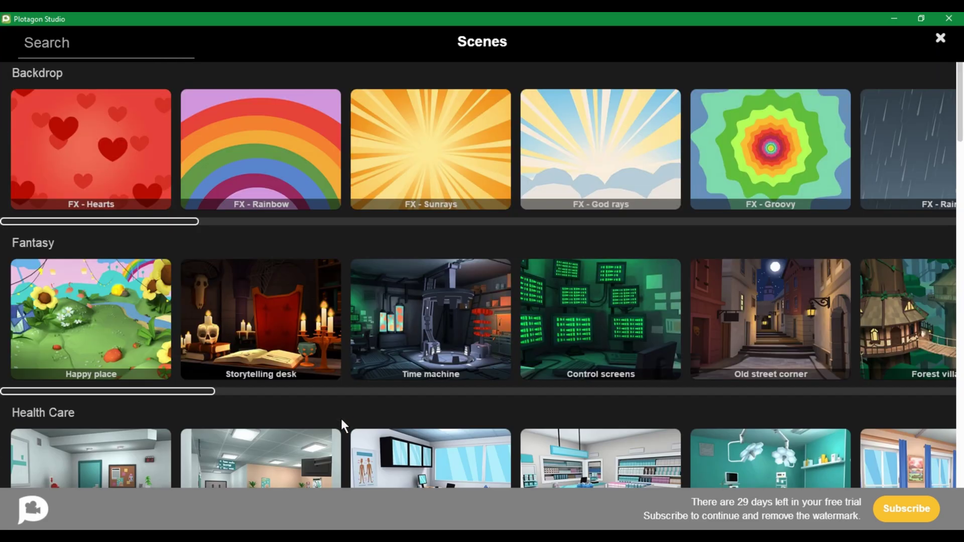
pyautogui.scroll(-7, 346, 424)
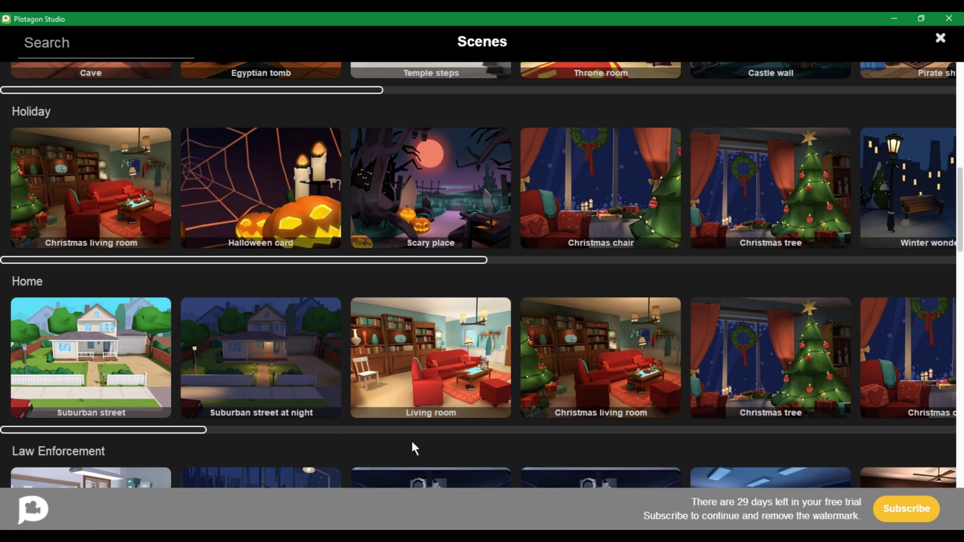
pyautogui.click(418, 344)
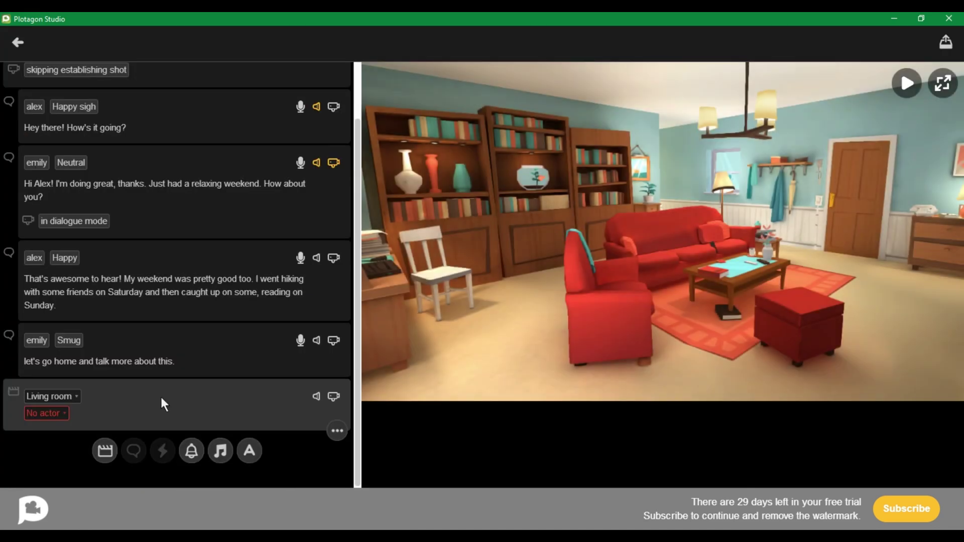
# Cast alex and emily in the living room scene.
pyautogui.click(48, 413)
pyautogui.click(669, 201)
pyautogui.click(49, 426)
pyautogui.click(480, 244)
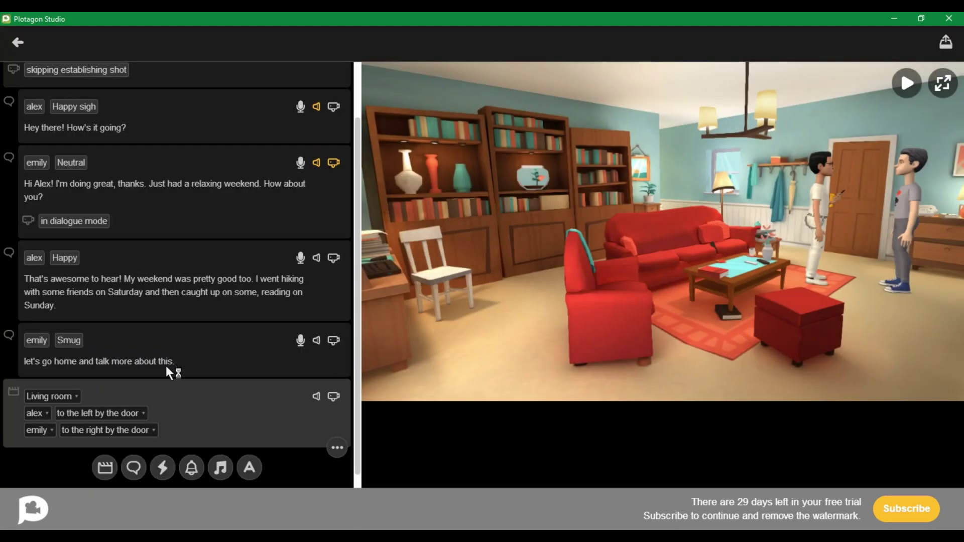
# Seat alex on the left of the sofa and emily on the ottoman.
pyautogui.click(96, 411)
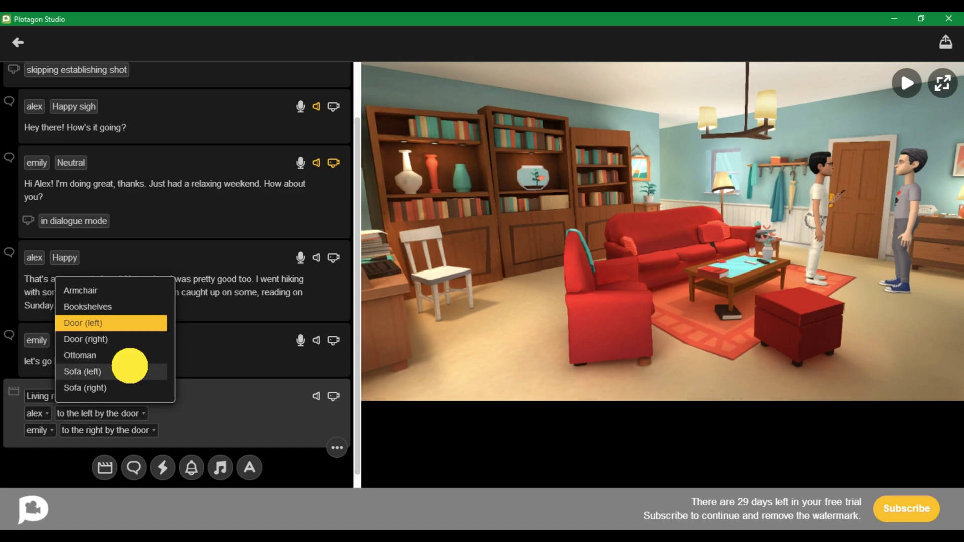
pyautogui.click(130, 367)
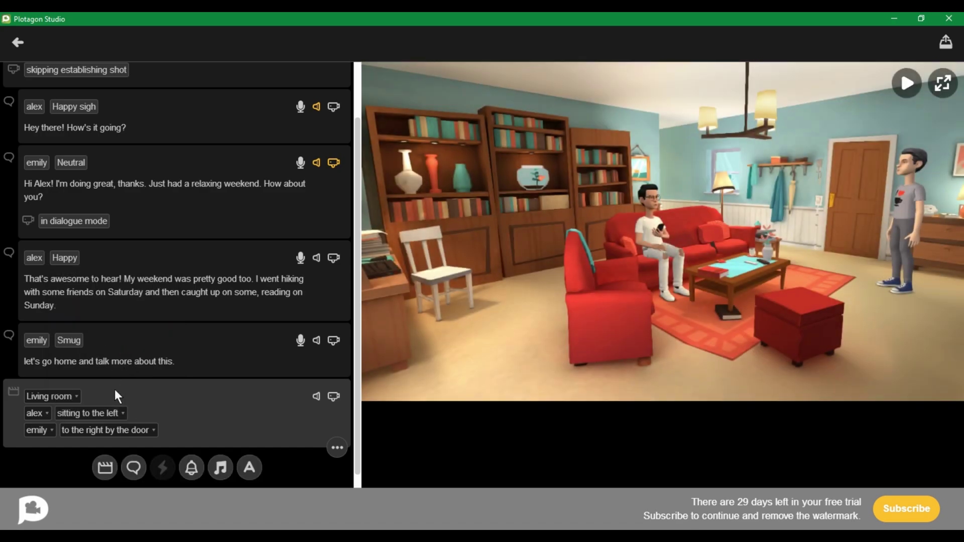
pyautogui.click(114, 430)
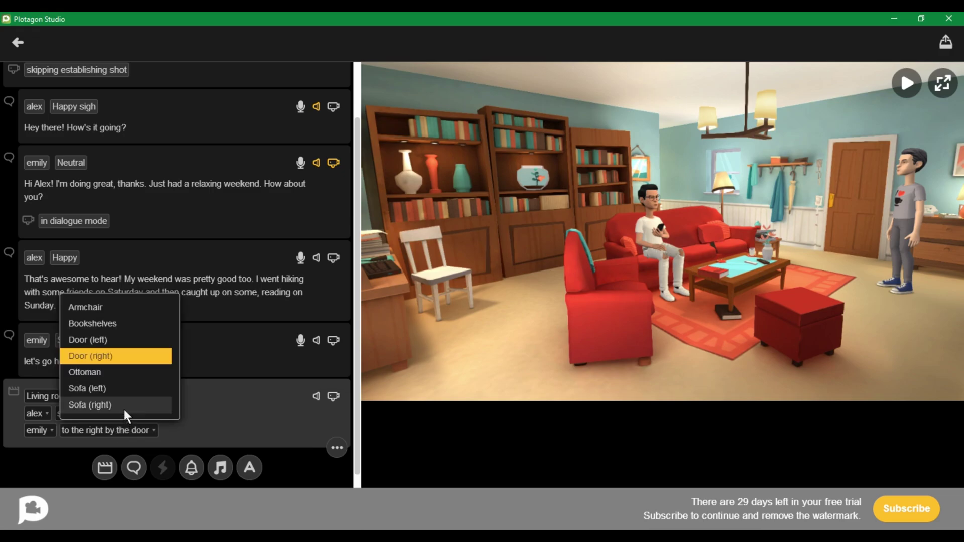
pyautogui.click(124, 407)
pyautogui.click(122, 430)
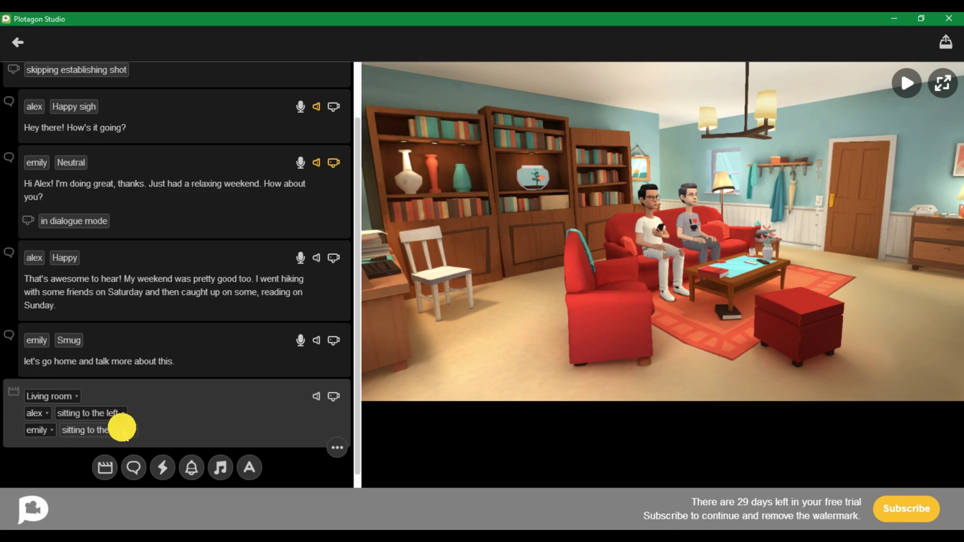
pyautogui.click(127, 378)
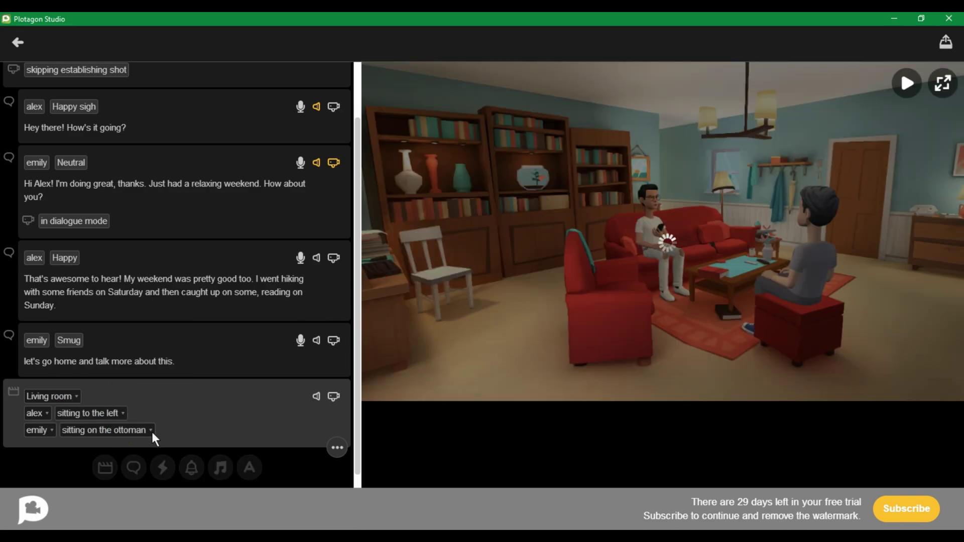
# Skip the establishing shot and add a dialogue line spoken by emily.
pyautogui.scroll(-2, 194, 425)
pyautogui.click(334, 327)
pyautogui.click(90, 408)
pyautogui.click(134, 424)
pyautogui.click(46, 422)
pyautogui.click(47, 459)
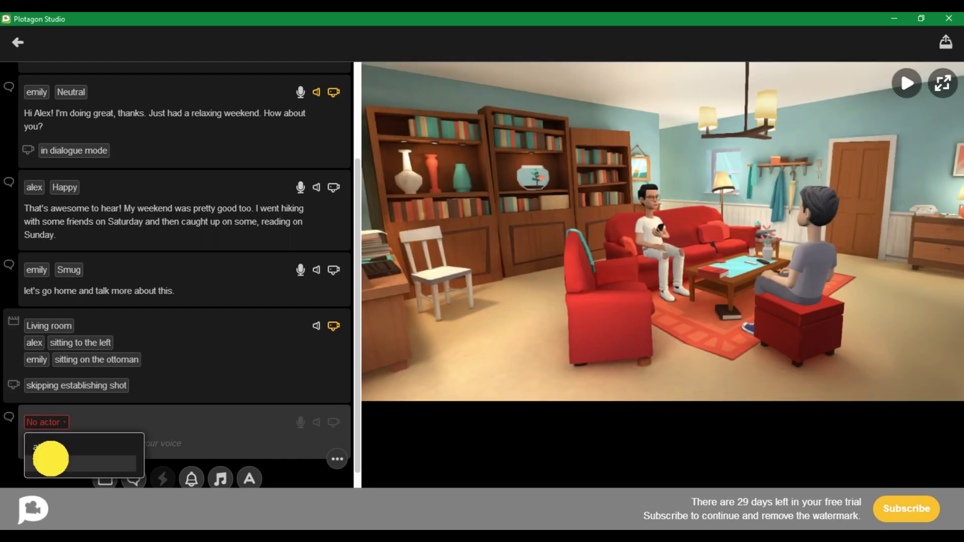
# Write emily's line 'now tell me every thing.' and preview its voice.
pyautogui.click(43, 442)
pyautogui.write('now tell me ')
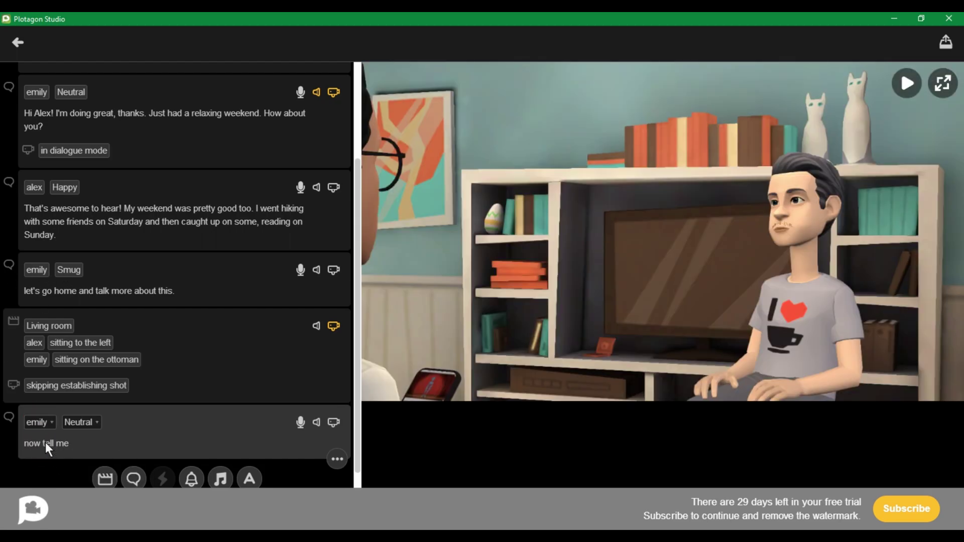
pyautogui.write('every thing.')
pyautogui.scroll(-2, 82, 344)
pyautogui.click(300, 343)
pyautogui.click(247, 440)
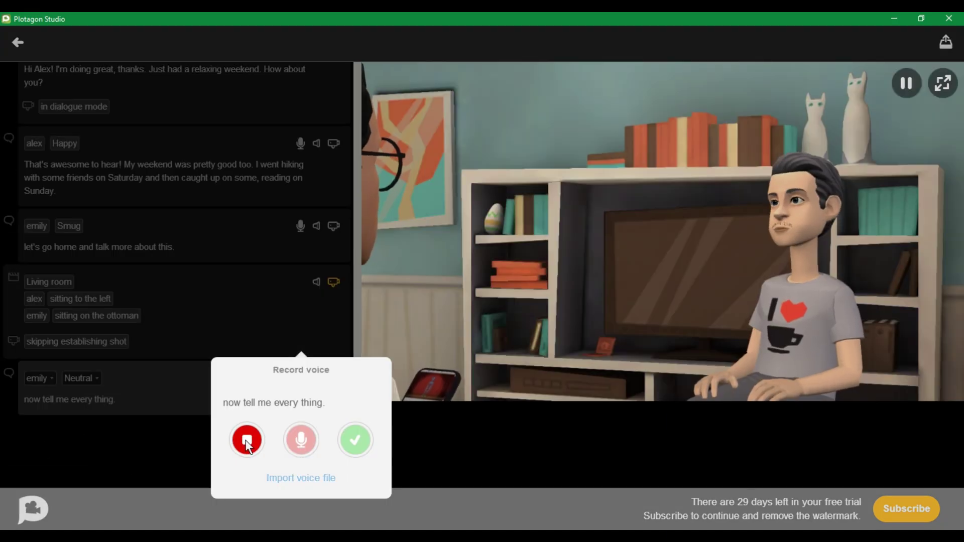
pyautogui.click(356, 441)
# Add alex's pasted hike description with the Happy expression.
pyautogui.click(134, 392)
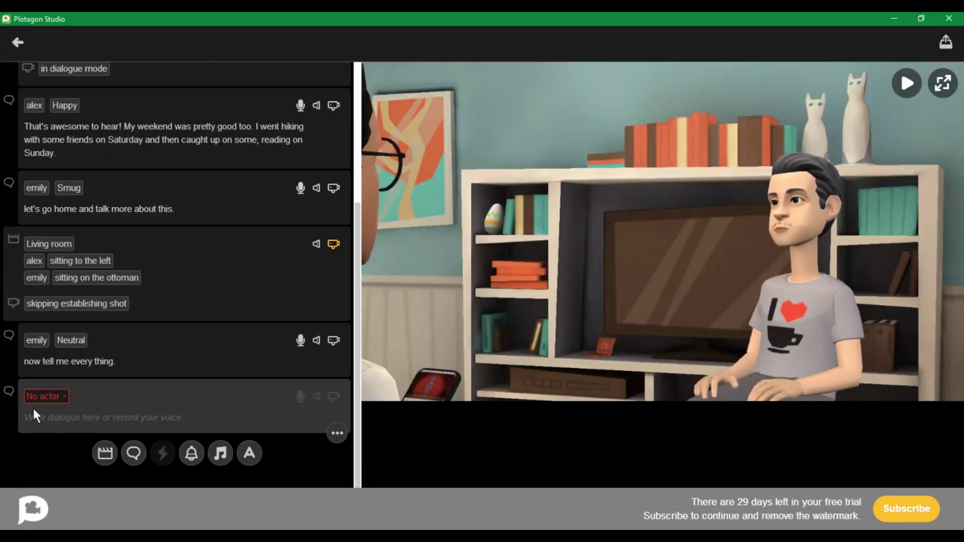
pyautogui.click(34, 398)
pyautogui.click(41, 419)
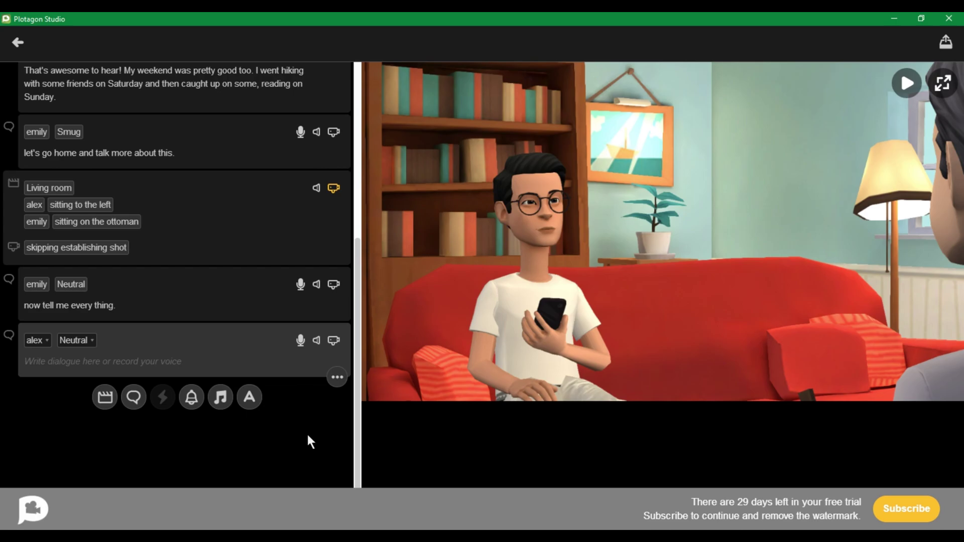
pyautogui.write('We went to a nearby trail, and the scenery was breathtaking. The lush greenery and the serene lake at the end of the hike made it all worthwhile.')
pyautogui.click(83, 341)
pyautogui.scroll(10, 158, 362)
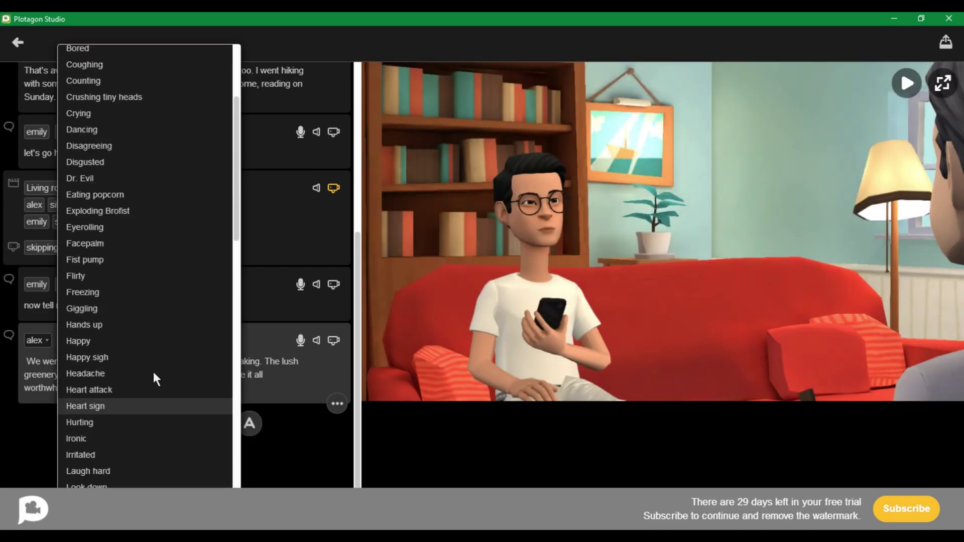
pyautogui.click(153, 341)
# Add emily's pasted weekend-getaway reply with Talk to the hand, previewing her voice.
pyautogui.click(133, 424)
pyautogui.click(44, 342)
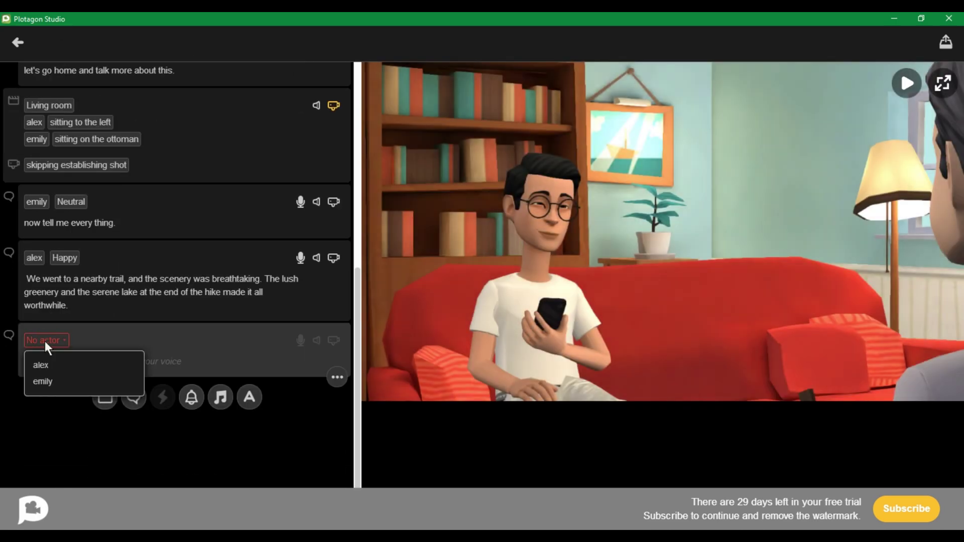
pyautogui.click(43, 382)
pyautogui.write('That sounds like the perfect weekend getaway. I wish I could join you guys sometime.')
pyautogui.click(81, 341)
pyautogui.click(166, 442)
pyautogui.click(300, 340)
pyautogui.click(248, 269)
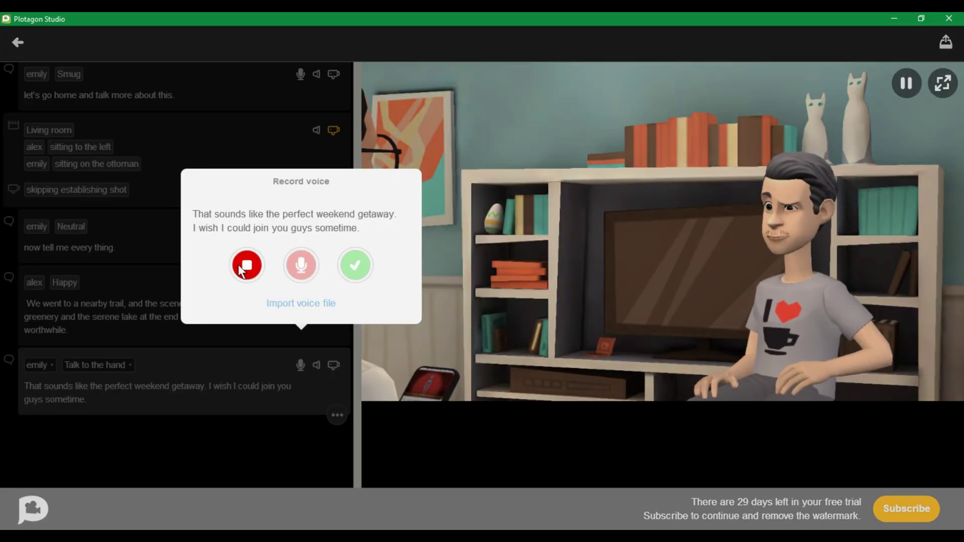
pyautogui.click(269, 415)
# Add alex's invitation and job question, then emily's reply about her new job.
pyautogui.click(133, 397)
pyautogui.click(36, 396)
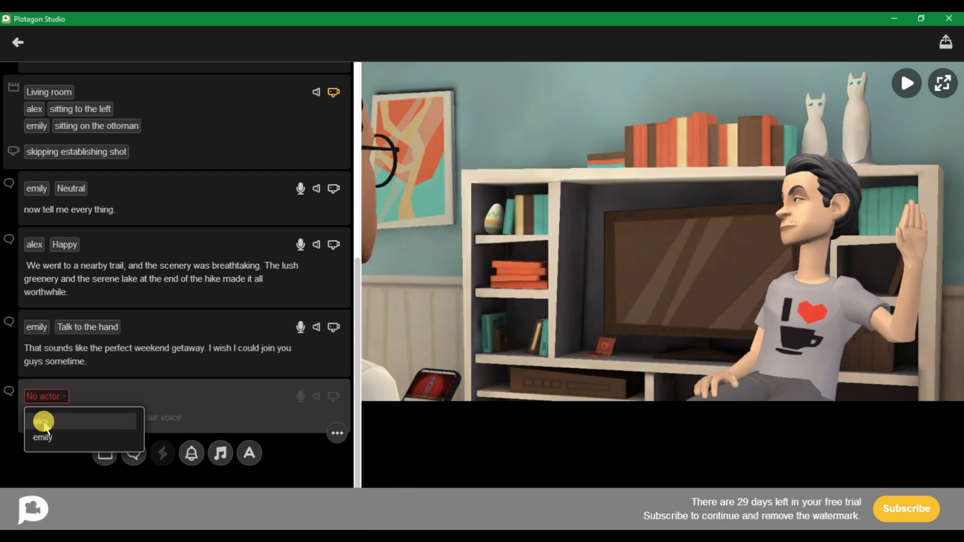
pyautogui.click(40, 421)
pyautogui.write("You should definitely come along next time! We always have a blast. By the way, how's your new job going?")
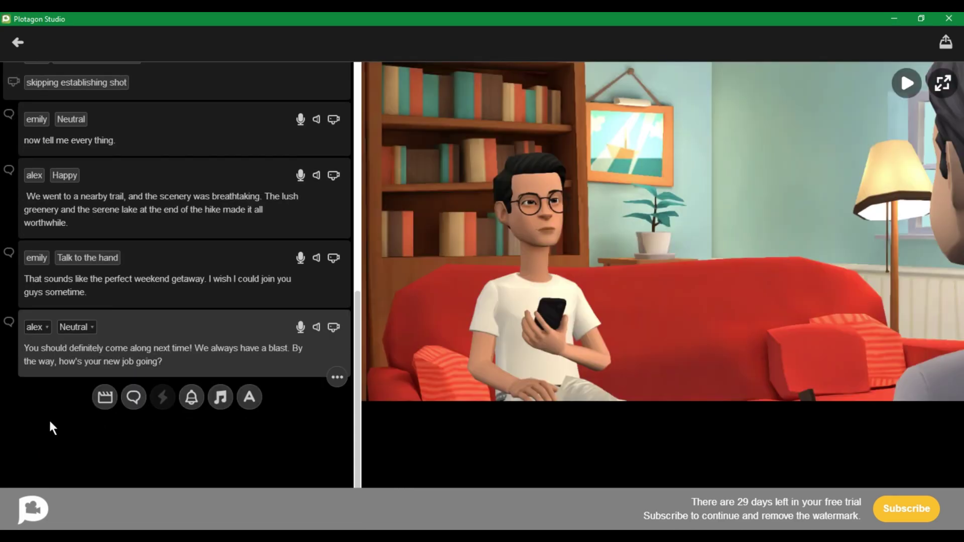
pyautogui.click(134, 398)
pyautogui.click(42, 340)
pyautogui.click(27, 326)
pyautogui.click(58, 363)
pyautogui.write("It's been fantastic so far. I'm really enjoying the new challenges and the team I'm working with is super supportive.")
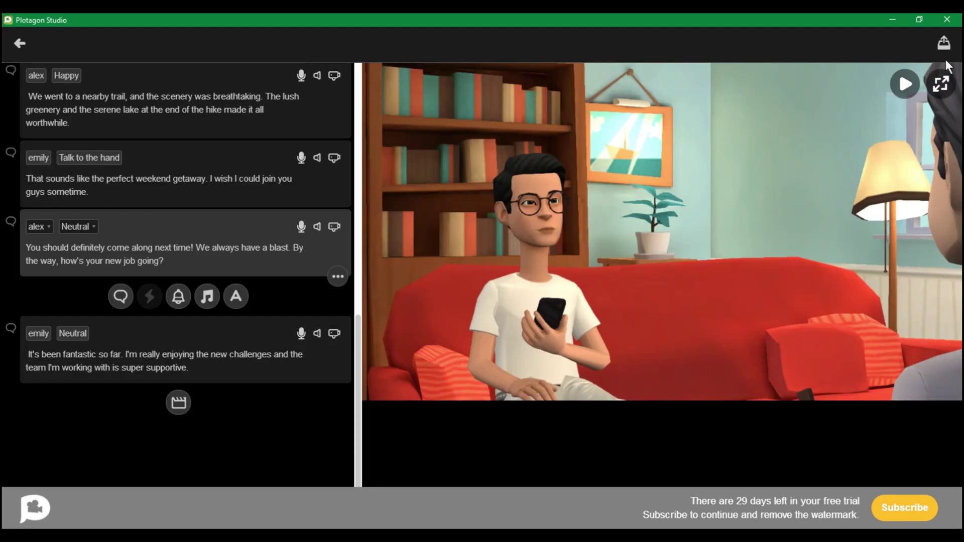
# Render the video at 1080p to reach the subtitle export choices.
pyautogui.click(944, 45)
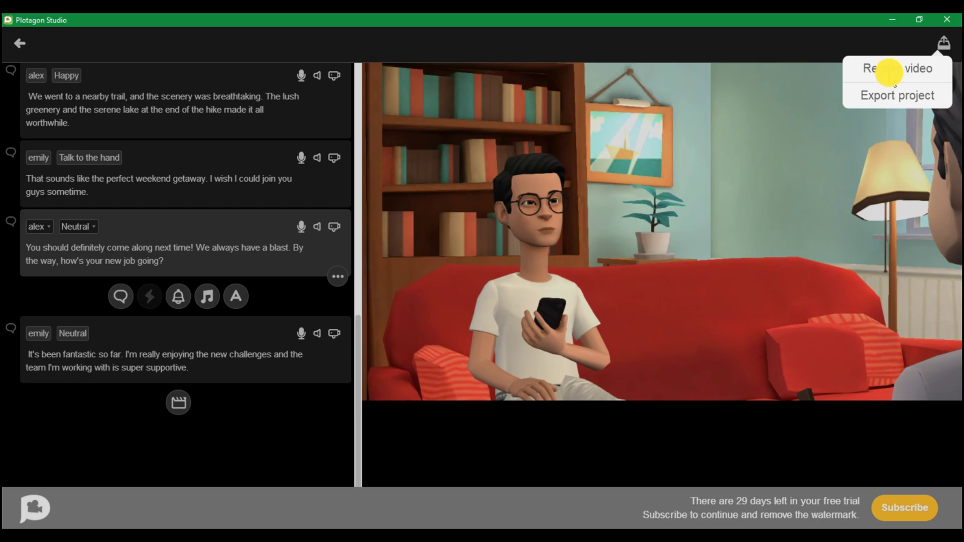
pyautogui.click(890, 71)
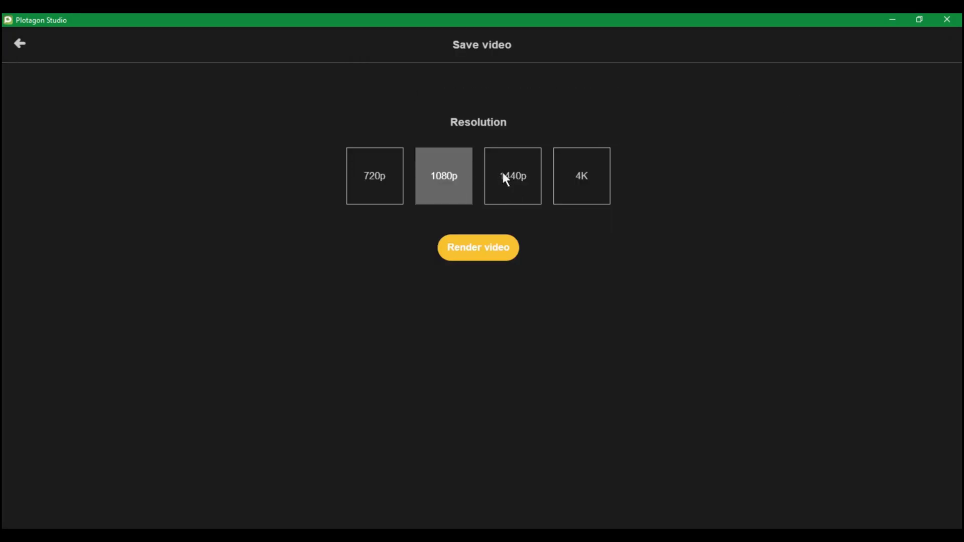
pyautogui.moveTo(502, 173)
pyautogui.click(494, 248)
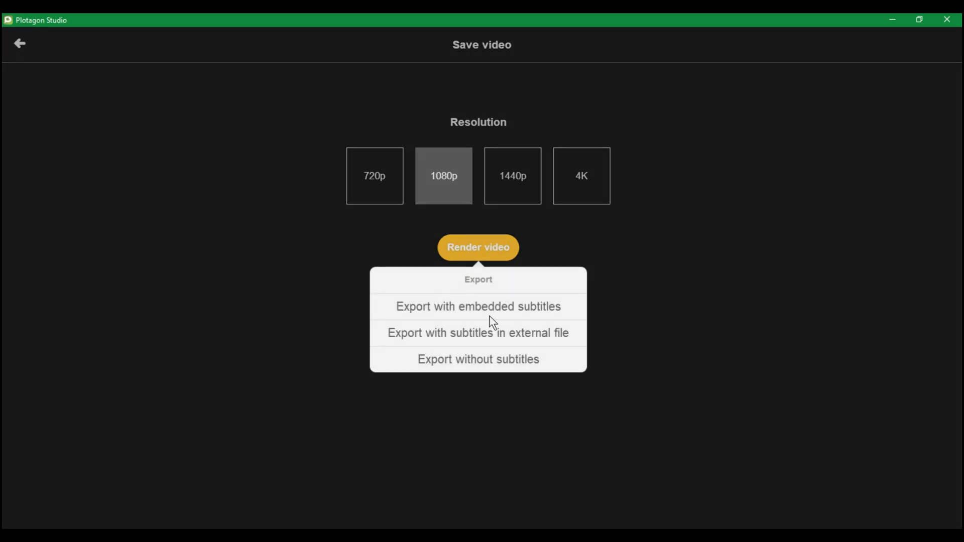